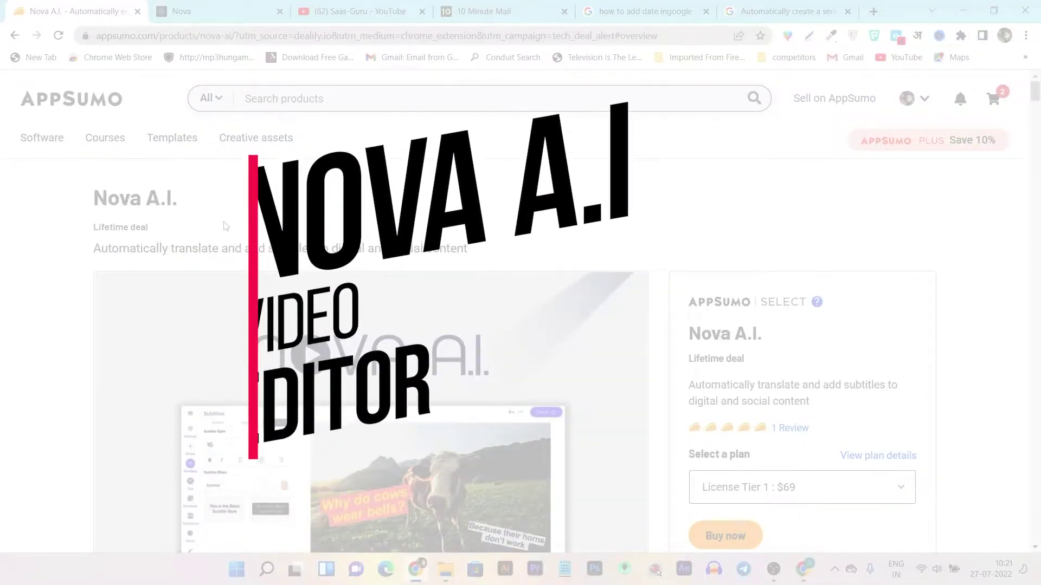
Step: Scroll the AppSumo Nova A.I. page, then return to the 00:02:56 Nova editor project
scroll(237, 223, down, 8)
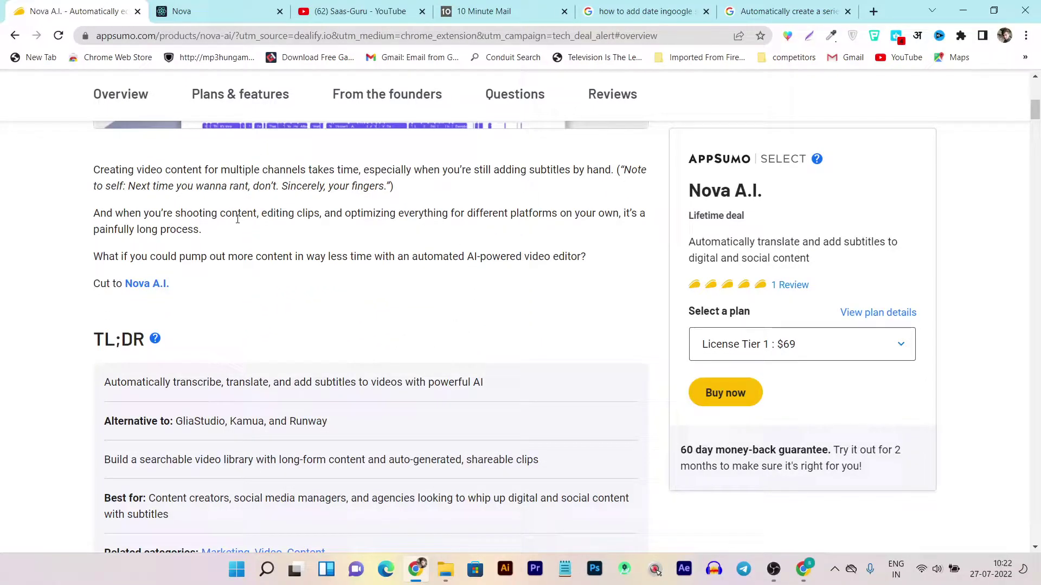
click(228, 11)
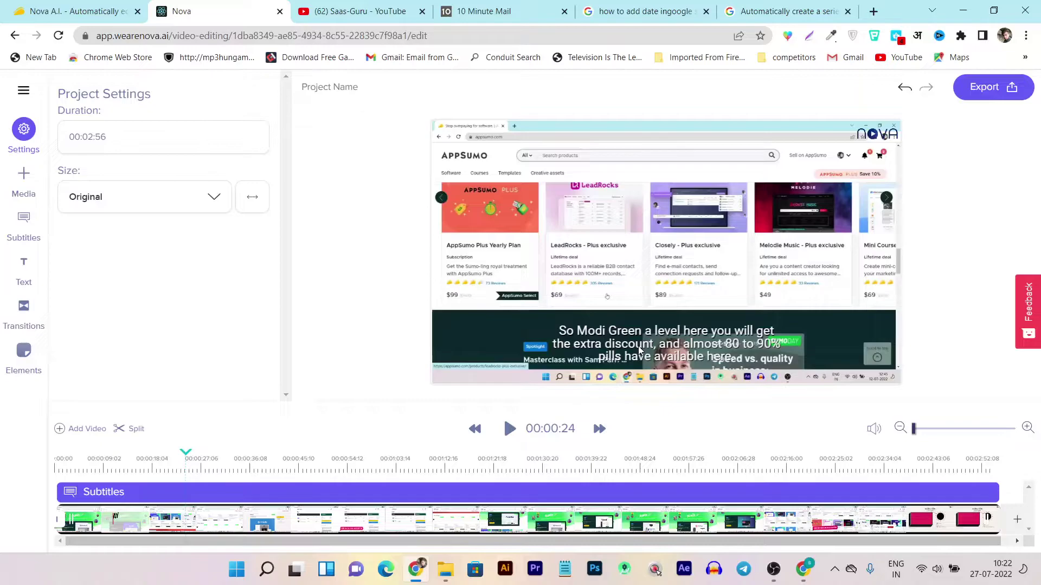
click(33, 236)
scroll(153, 277, down, 3)
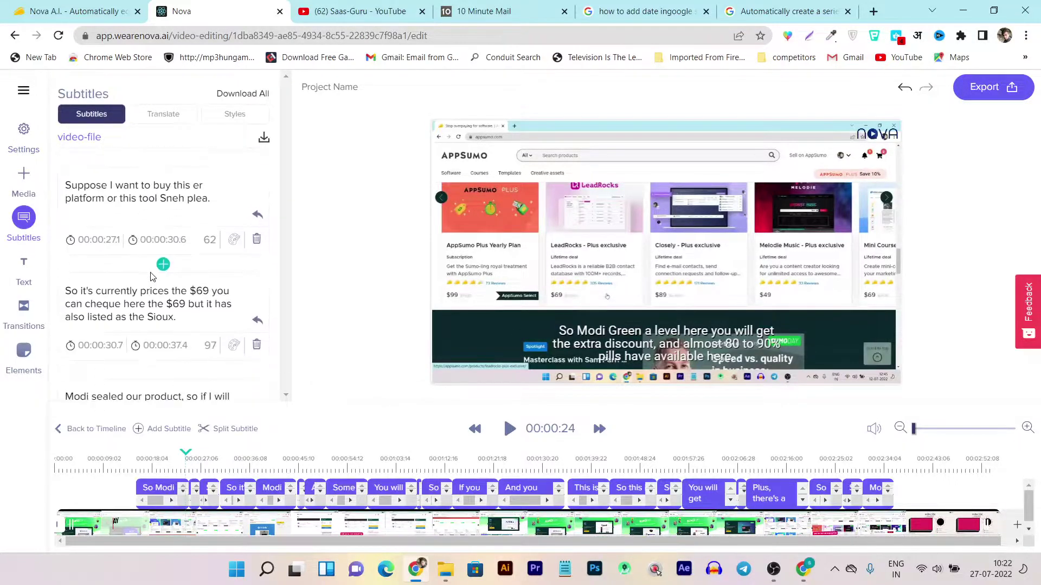
scroll(153, 277, down, 2)
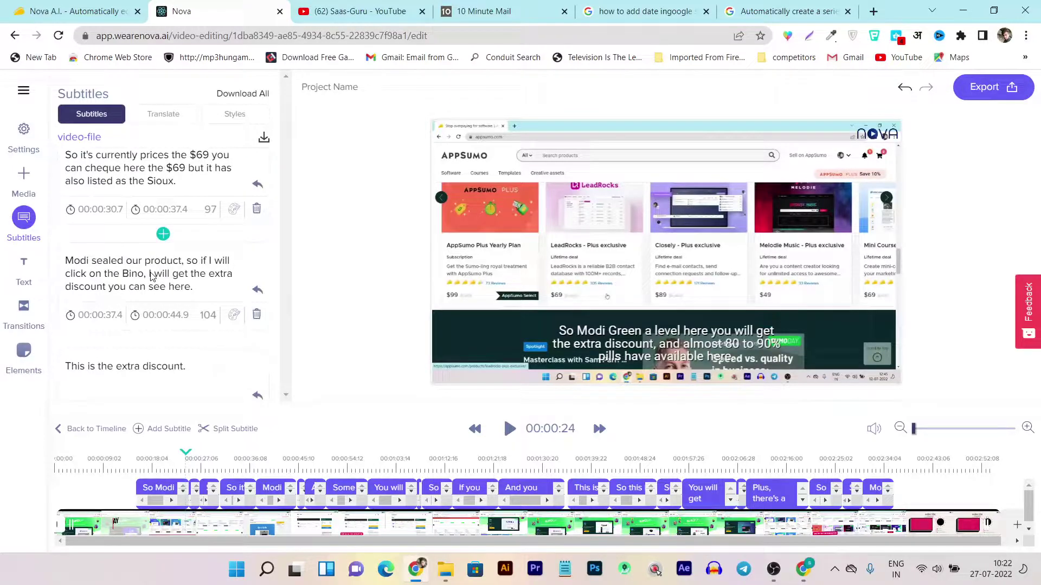
scroll(153, 277, down, 5)
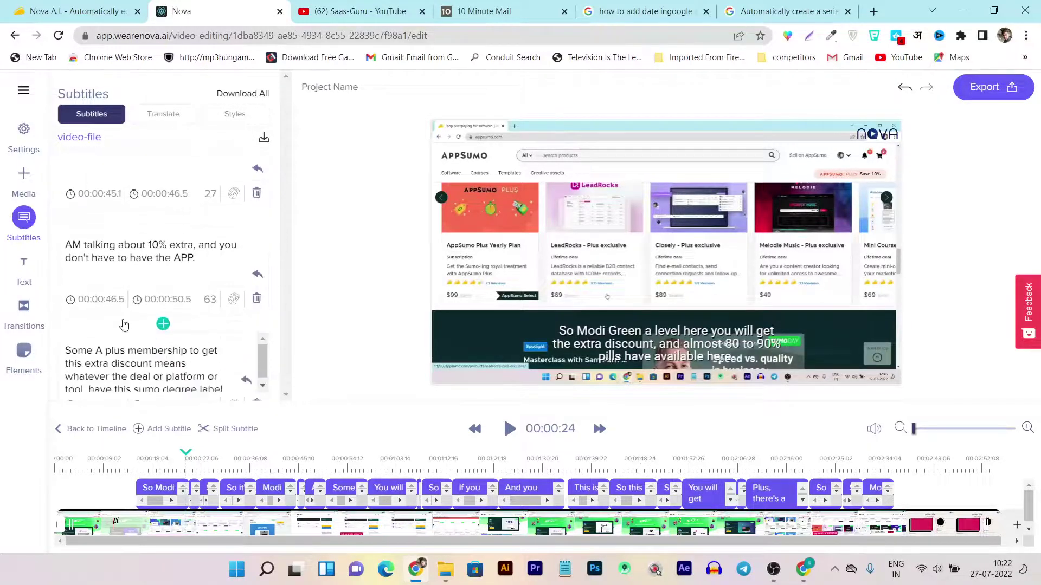
scroll(123, 324, down, 1)
scroll(174, 156, up, 10)
click(167, 118)
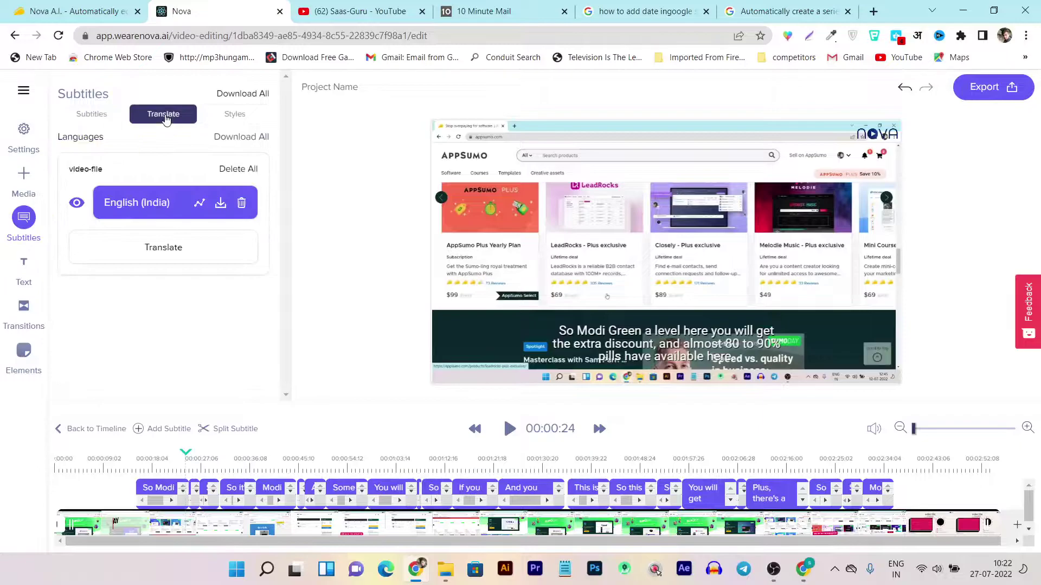
click(163, 248)
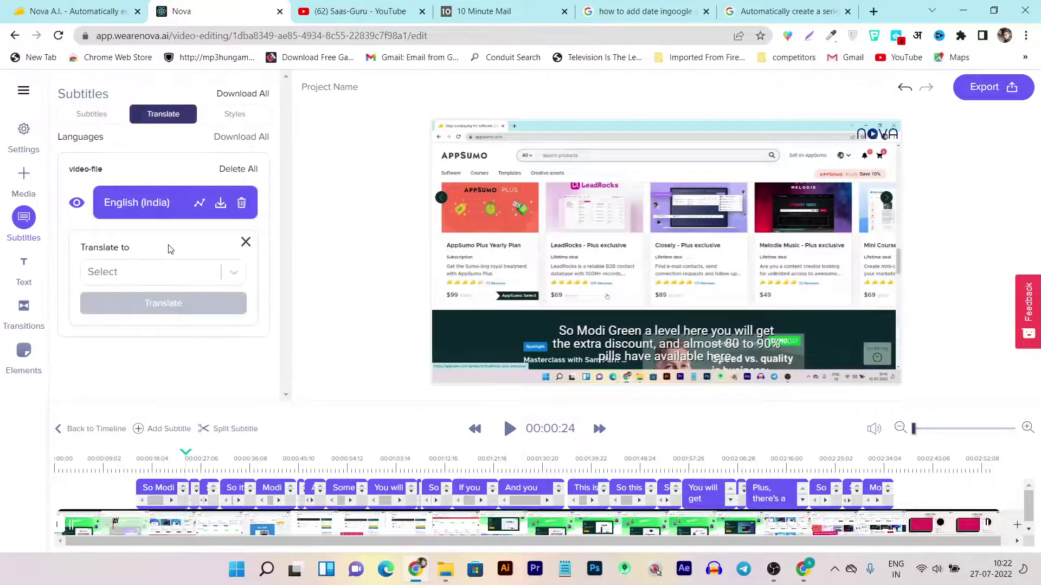
click(178, 272)
scroll(174, 332, down, 8)
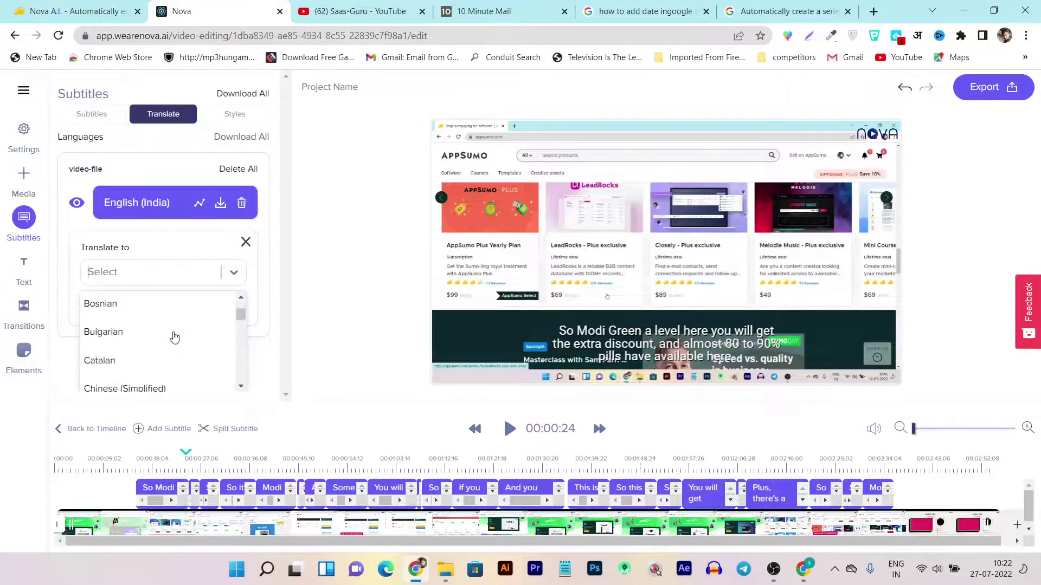
scroll(174, 331, down, 10)
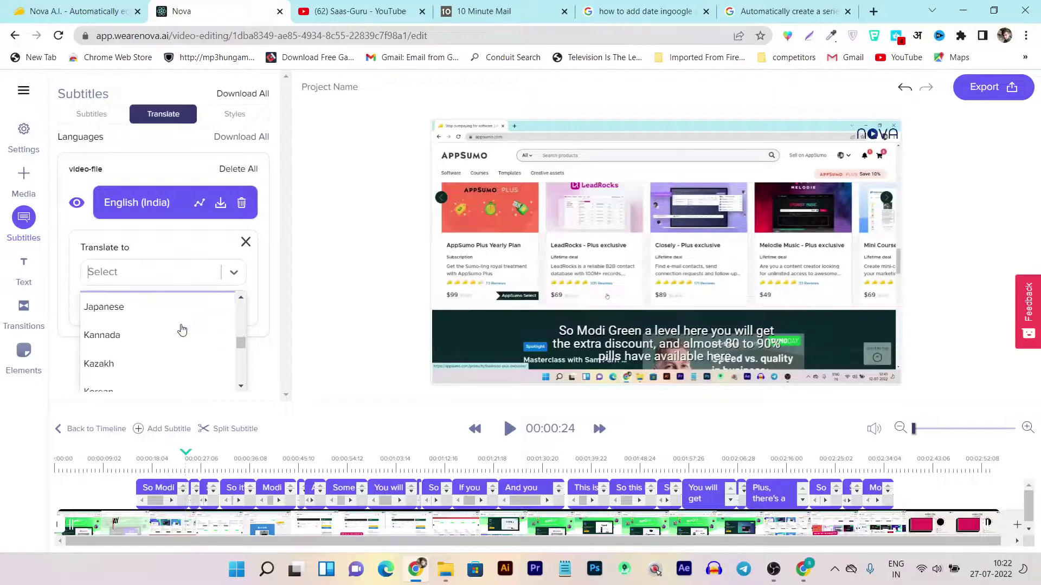
scroll(195, 332, down, 3)
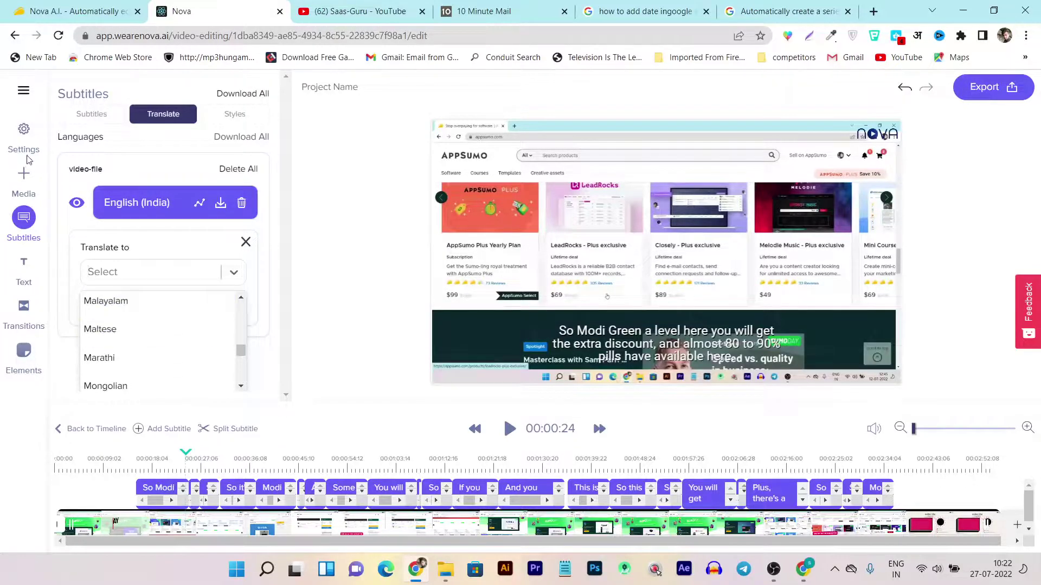
click(23, 135)
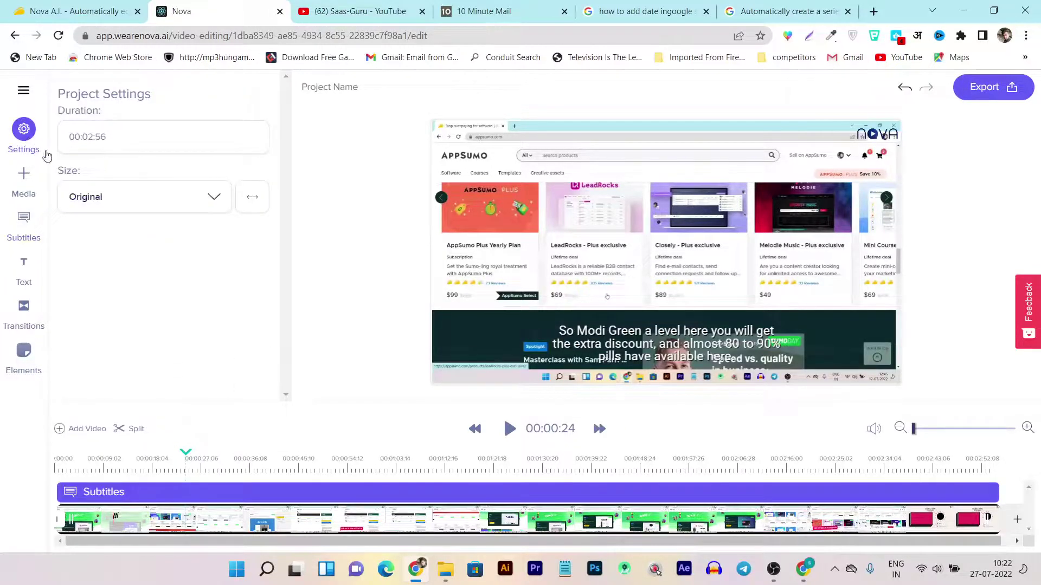
Step: Set the project size to TikTok 9:16 after trying Square 1:1
click(182, 203)
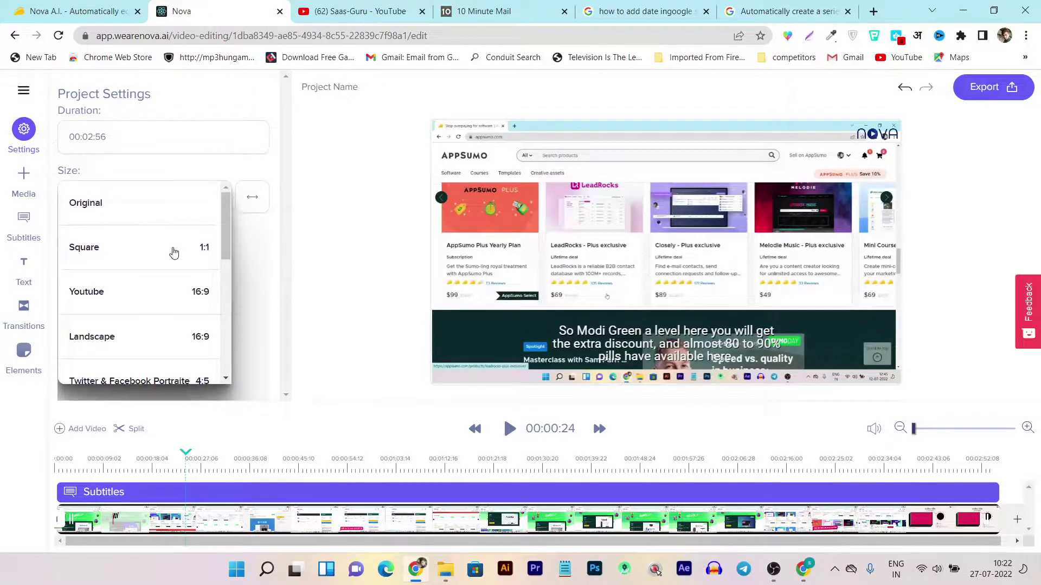
click(121, 256)
click(136, 202)
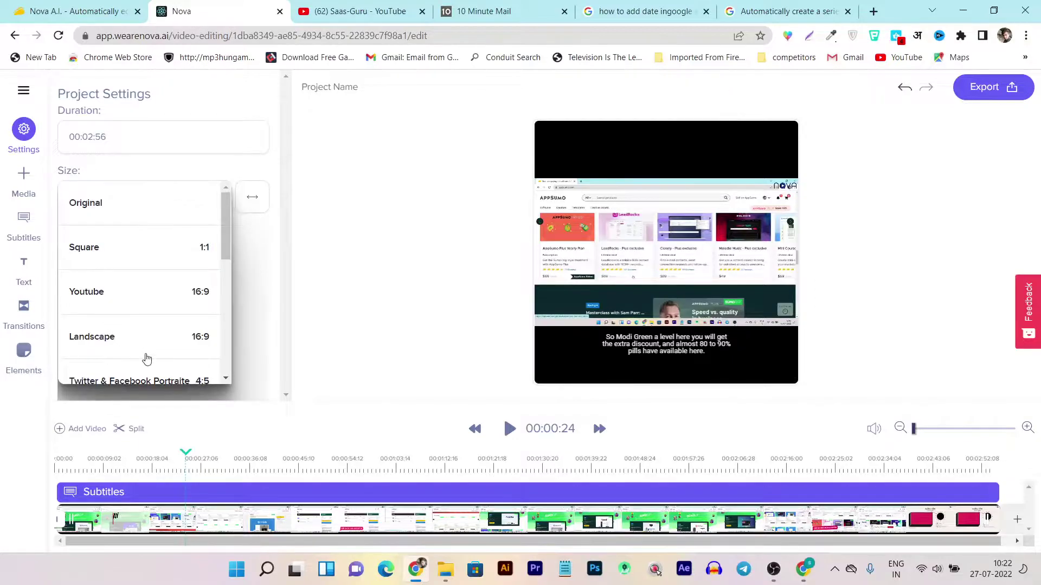
scroll(144, 352, down, 3)
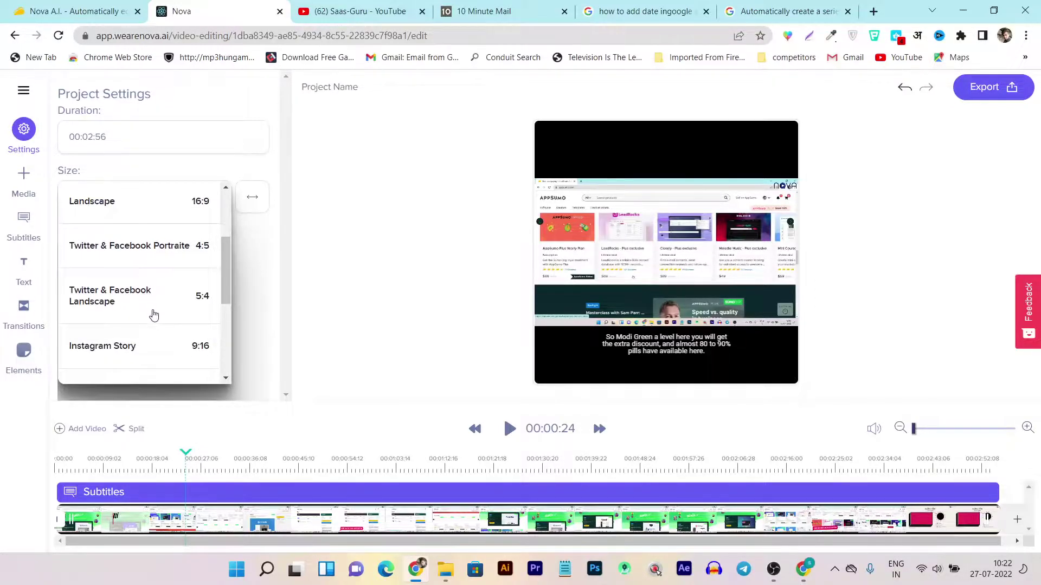
scroll(152, 307, down, 3)
click(121, 259)
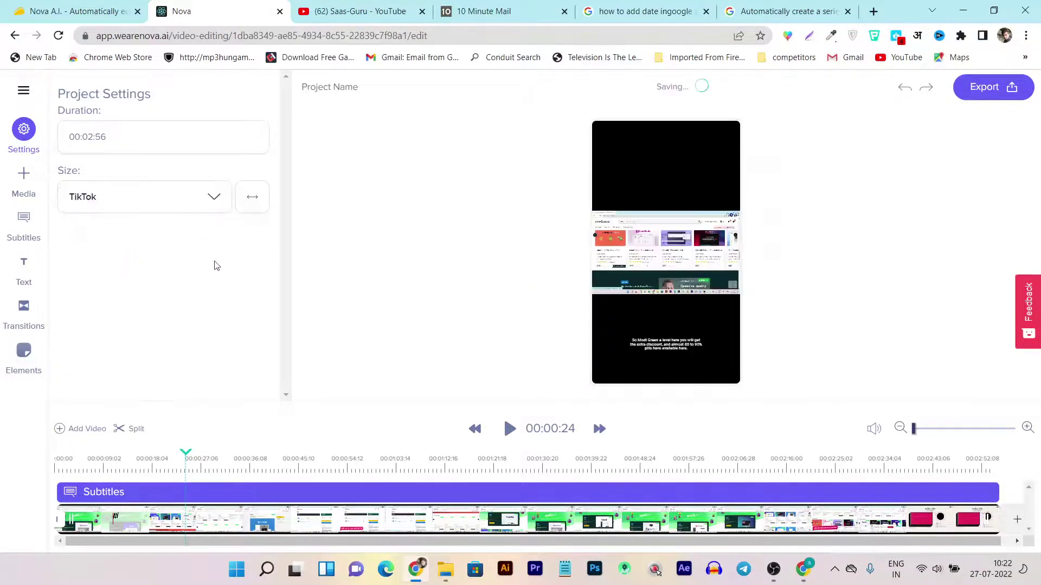
Step: Look over the size list again, then go back to the AppSumo Nova A.I. page
click(123, 210)
scroll(202, 275, down, 5)
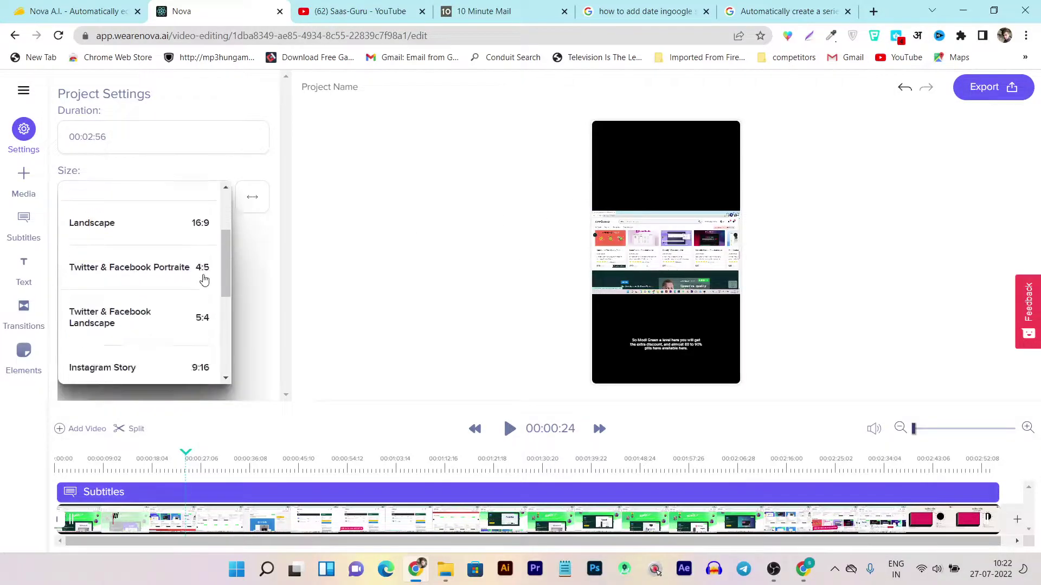
scroll(148, 320, down, 1)
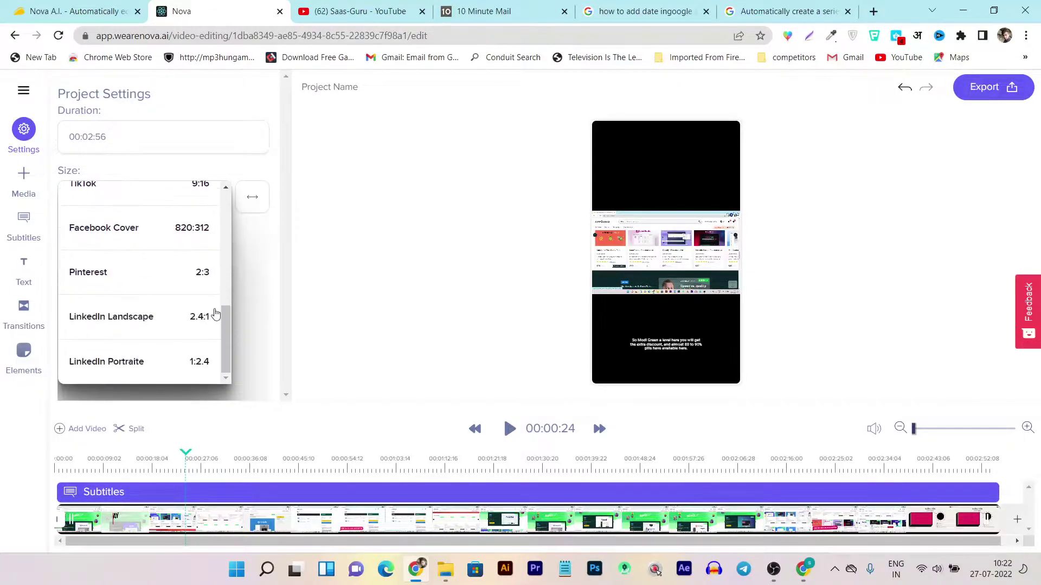
scroll(144, 298, up, 5)
scroll(145, 284, up, 2)
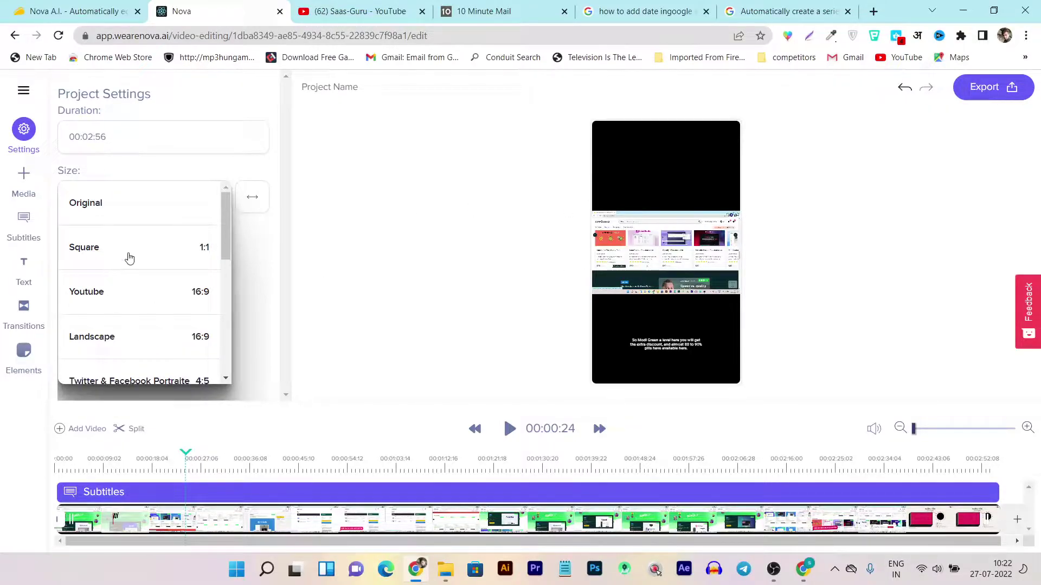
click(56, 12)
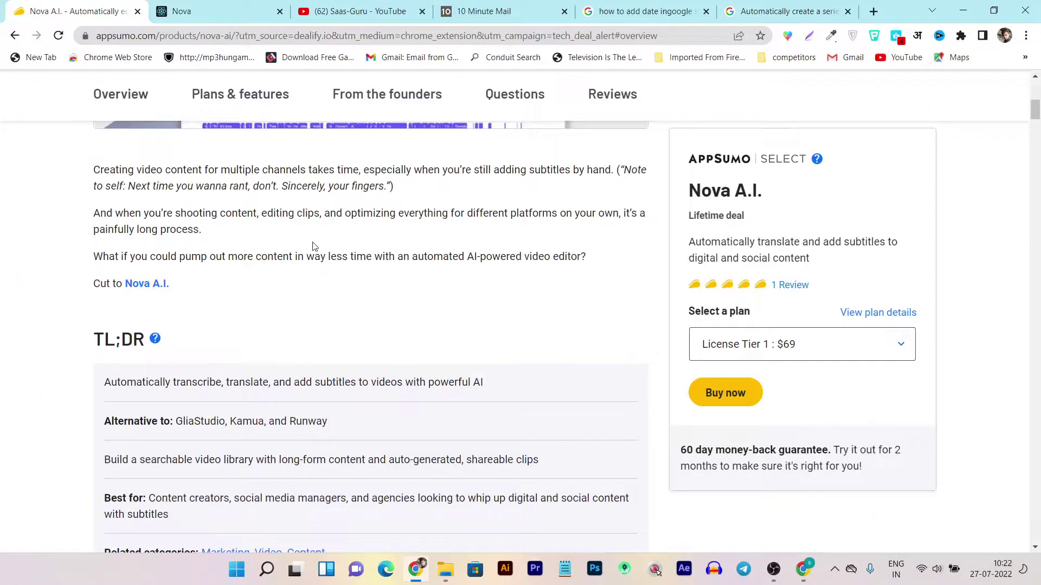
Step: Scroll through the AppSumo Nova A.I. Overview section
scroll(182, 302, up, 9)
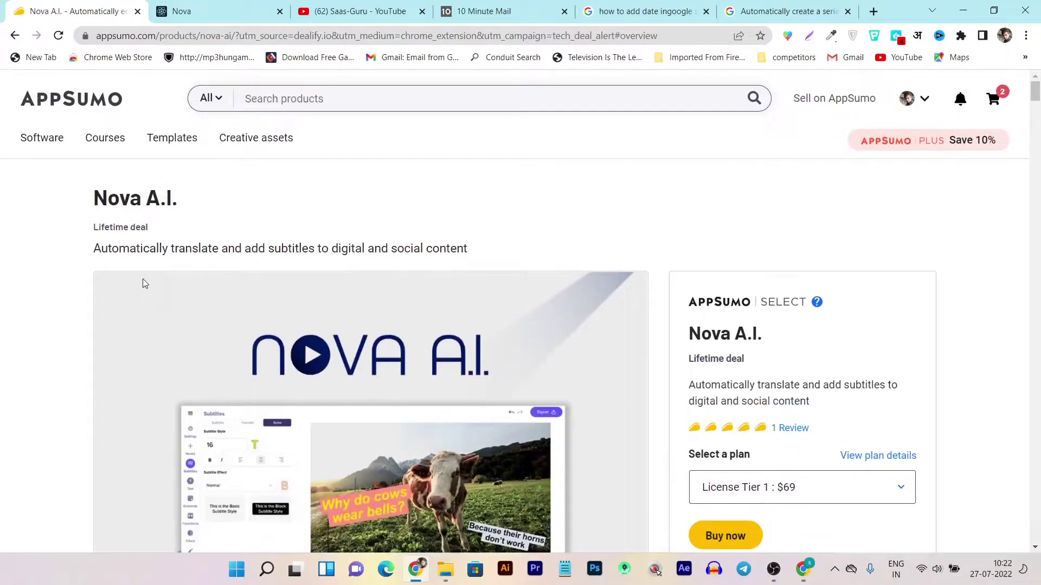
scroll(420, 298, down, 1)
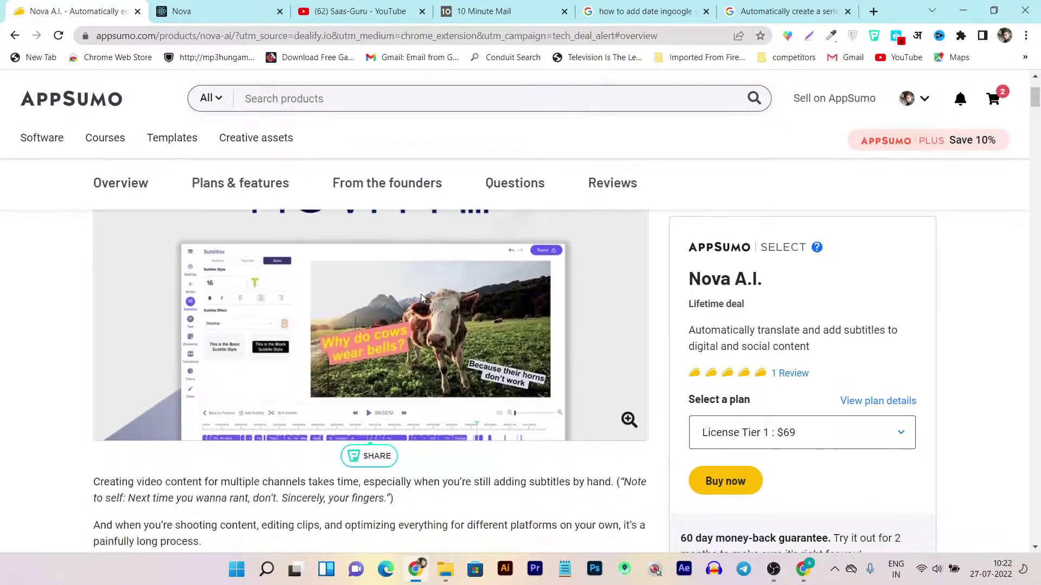
scroll(420, 294, down, 7)
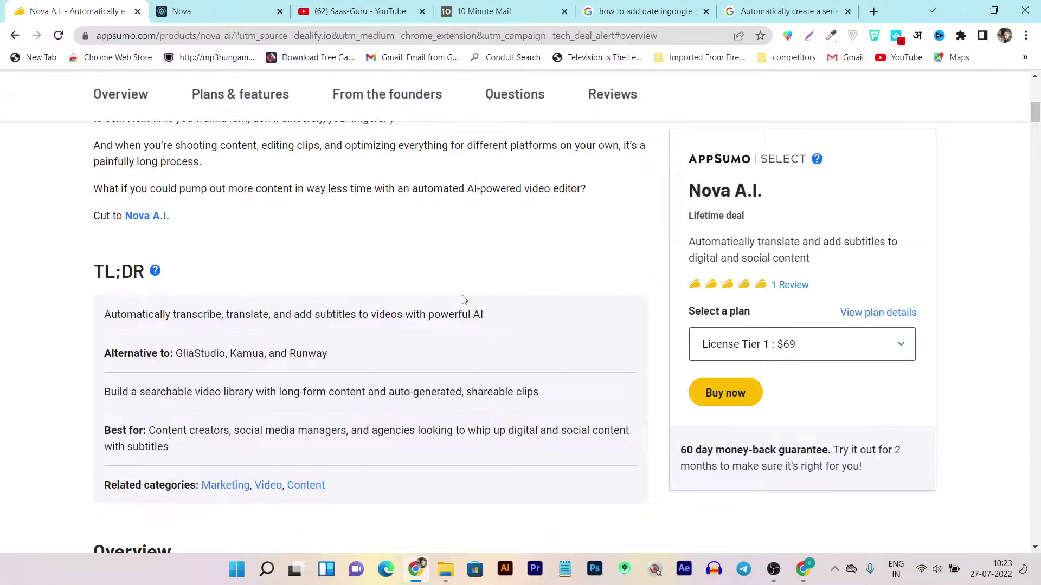
scroll(464, 300, up, 10)
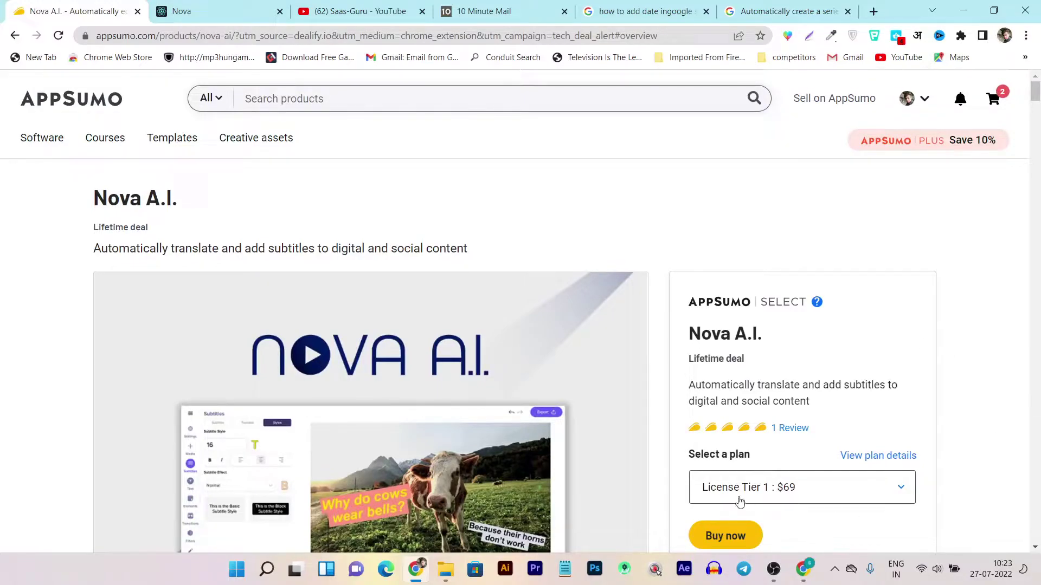
scroll(783, 481, down, 4)
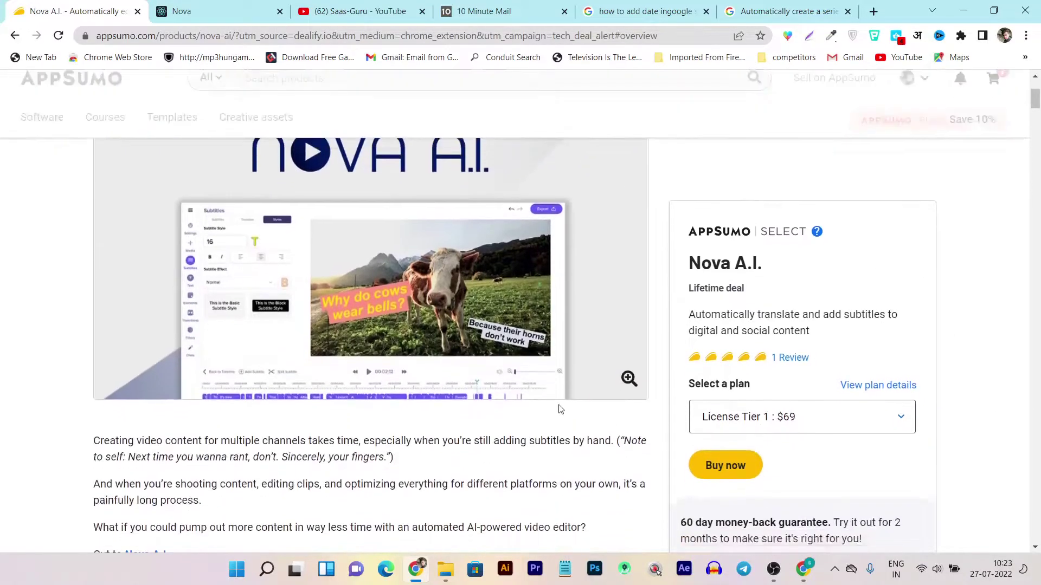
scroll(386, 417, down, 6)
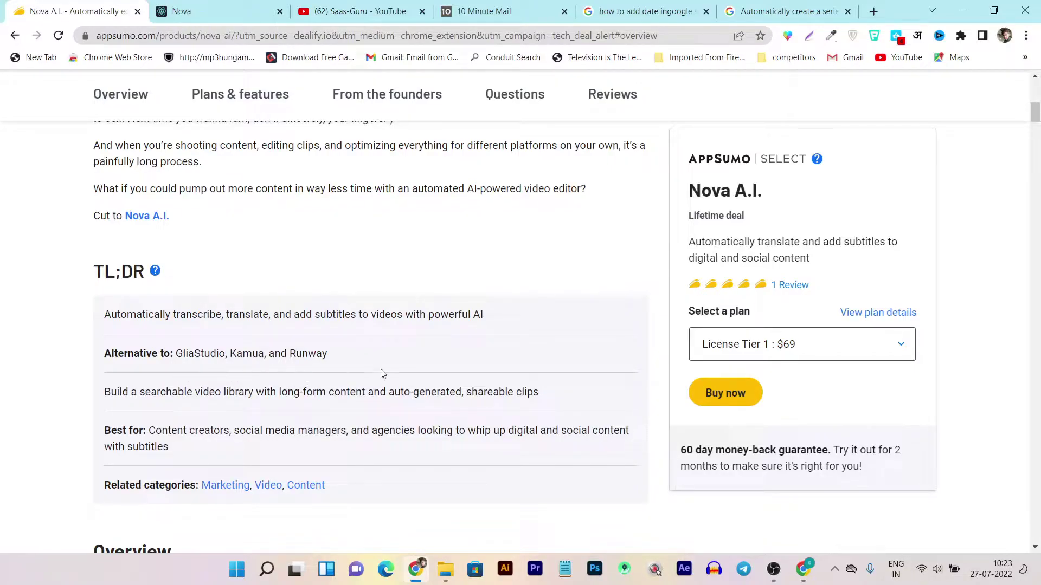
Step: Reach the subtitles preview and highlight the phrase about downloading subtitles as SRT or TXT
scroll(382, 374, up, 5)
scroll(152, 308, down, 5)
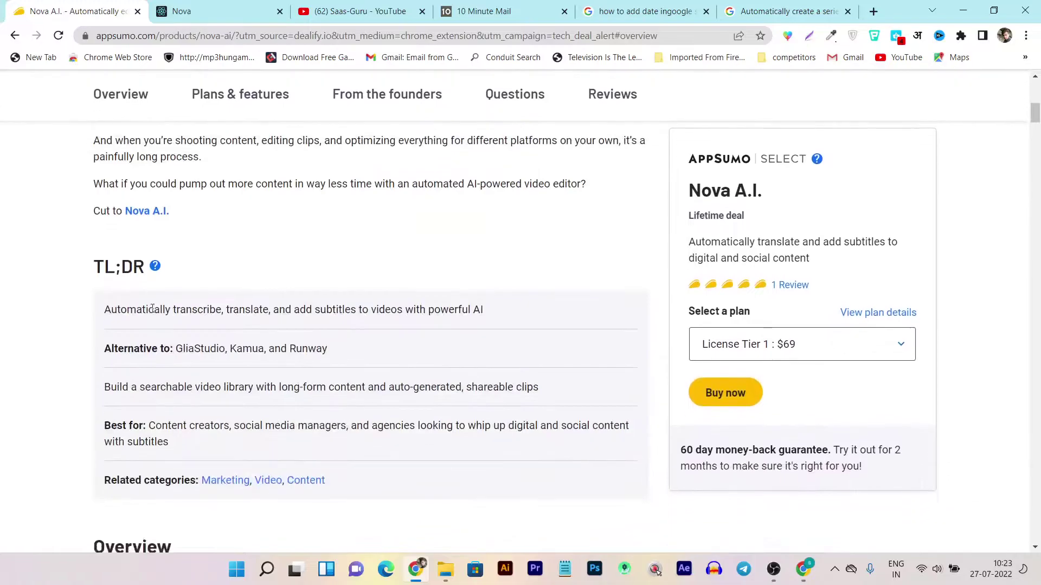
scroll(151, 308, down, 5)
scroll(482, 310, down, 10)
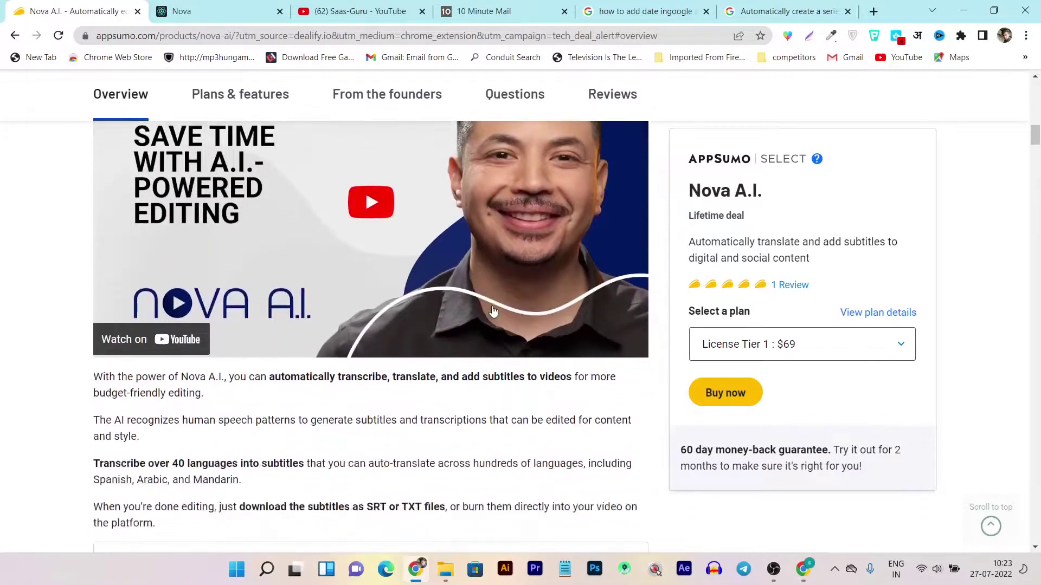
scroll(263, 325, down, 5)
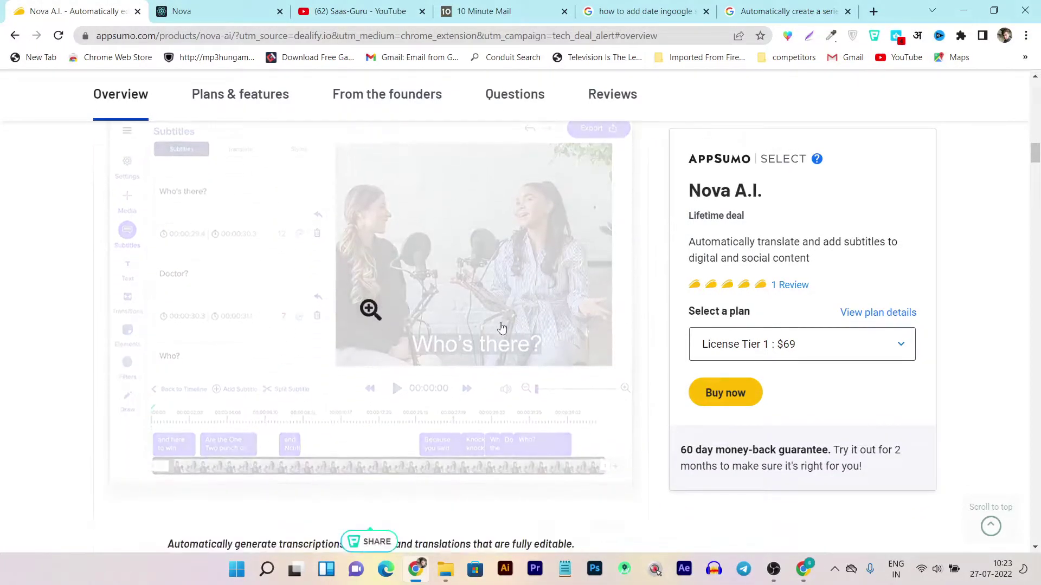
scroll(263, 328, up, 6)
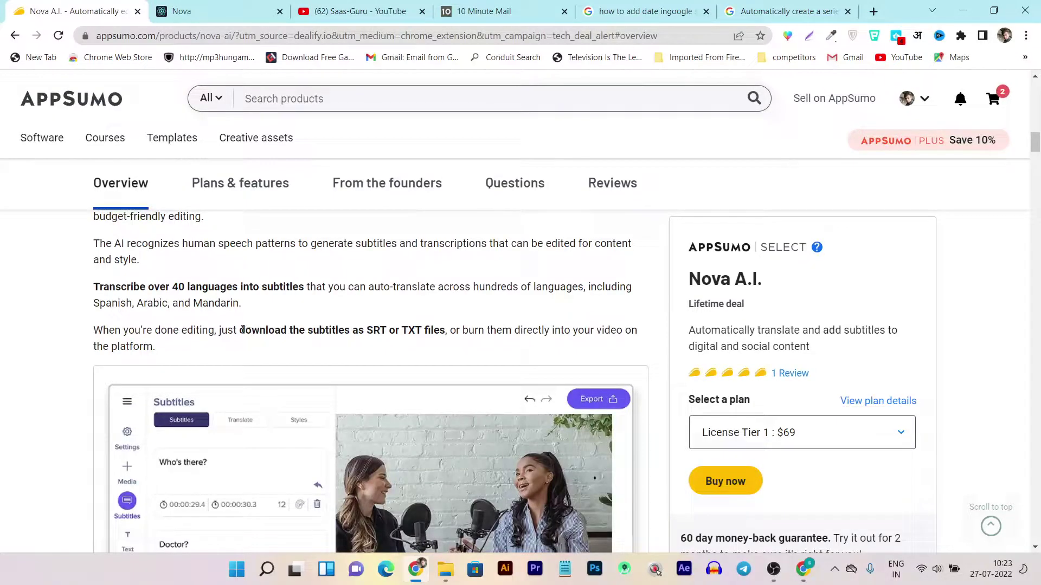
drag(241, 330, 421, 342)
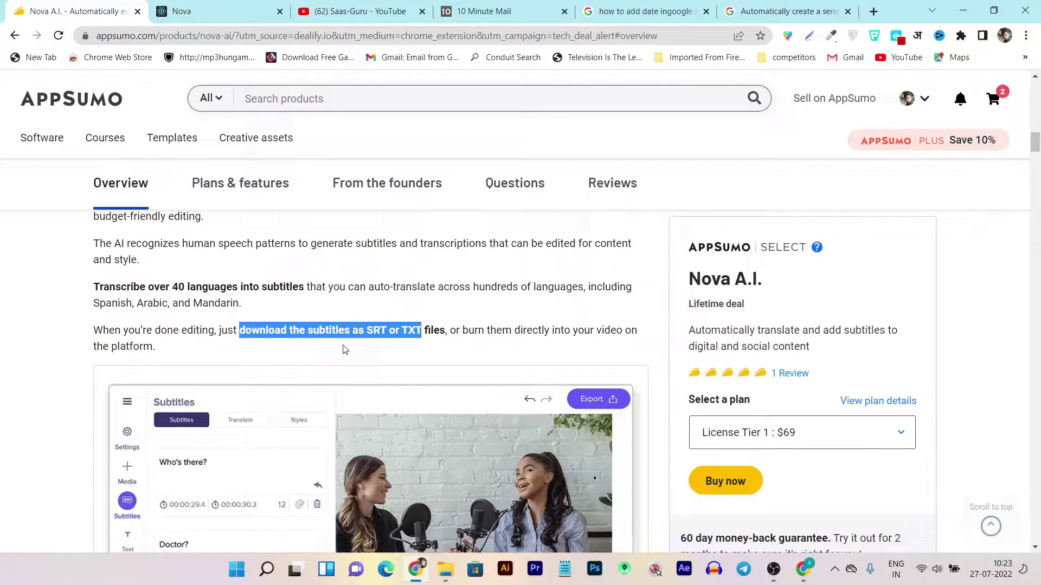
scroll(328, 348, down, 15)
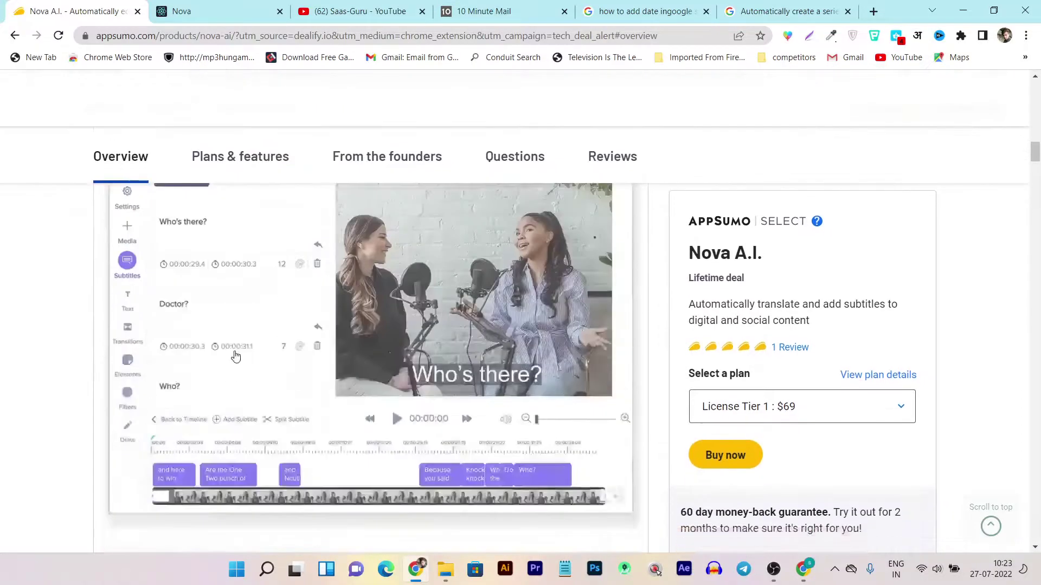
Step: Scroll to Plans & features, glance at the Nova project, and review the all-plan features
scroll(259, 362, down, 20)
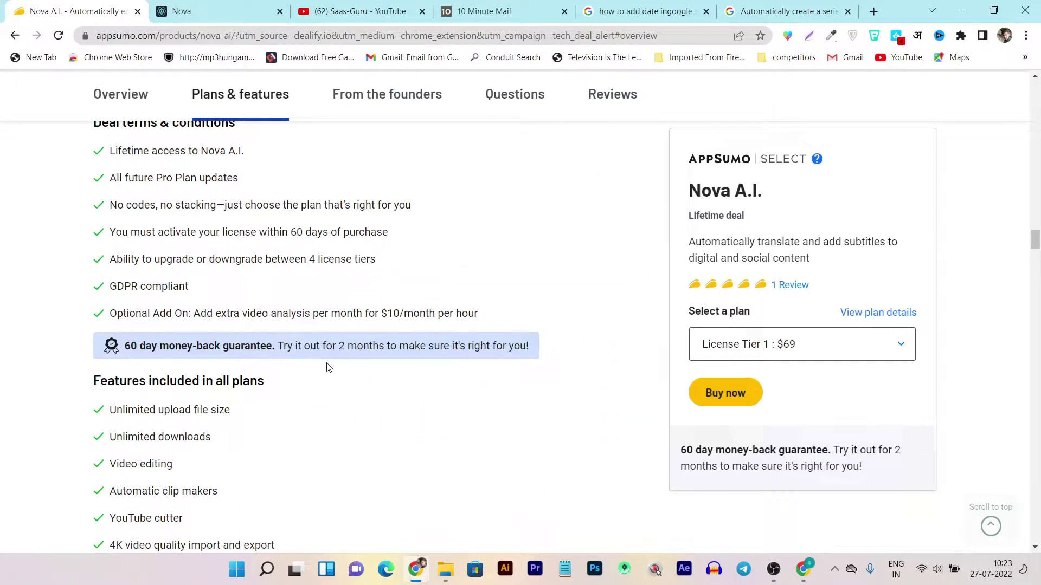
scroll(325, 367, down, 2)
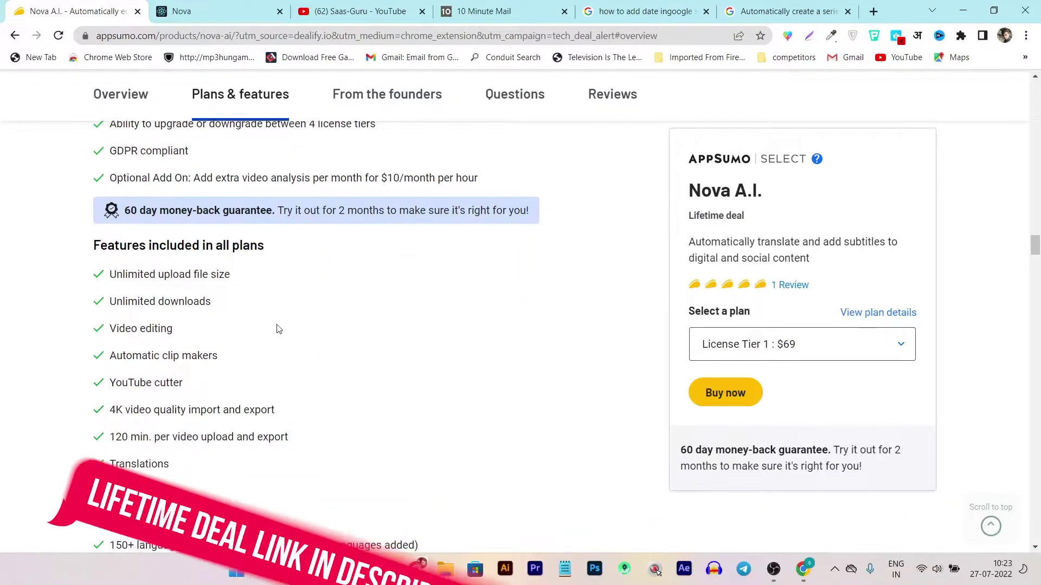
scroll(191, 266, up, 3)
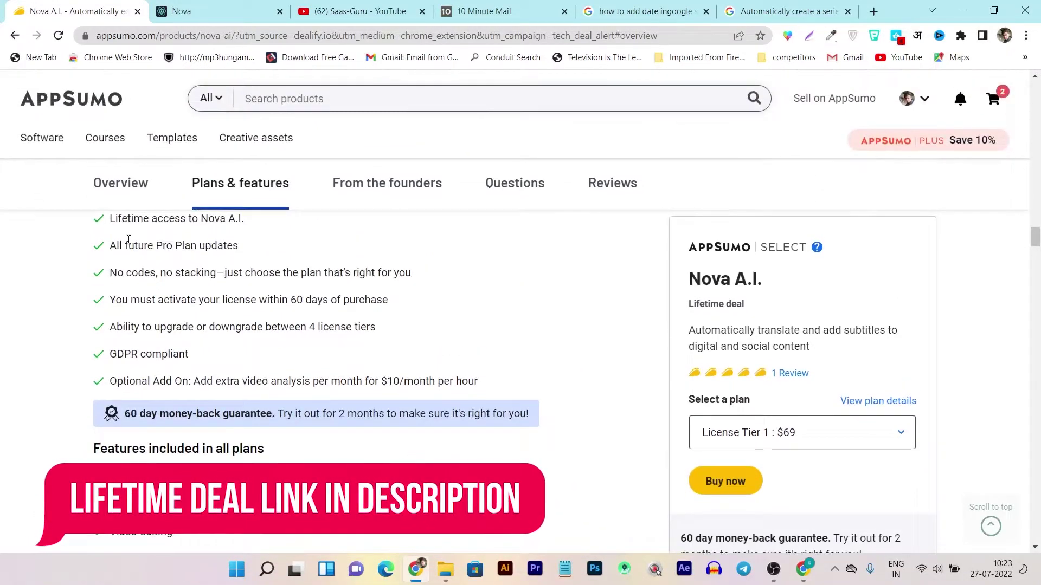
scroll(191, 266, down, 2)
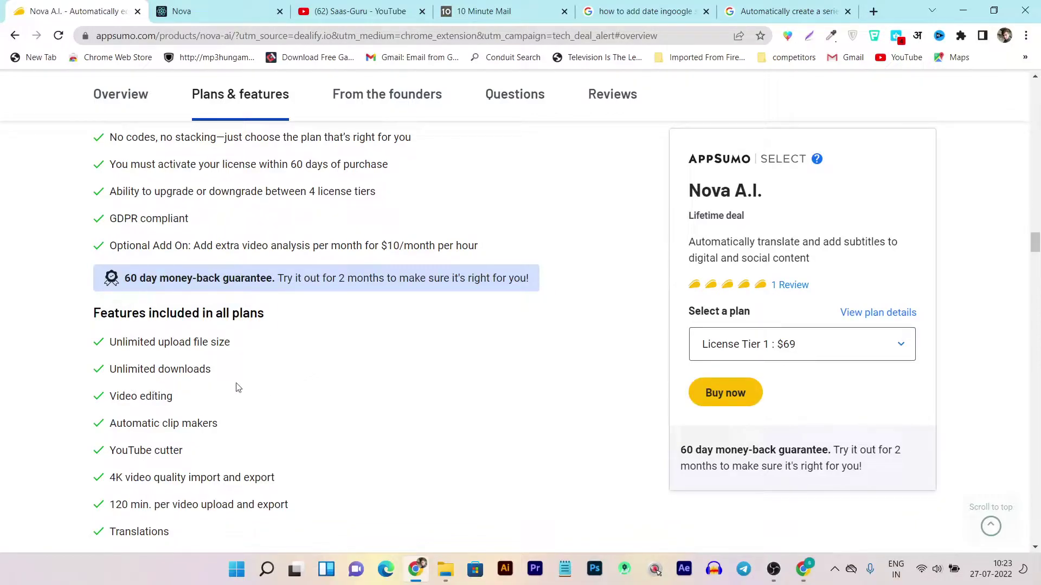
click(217, 8)
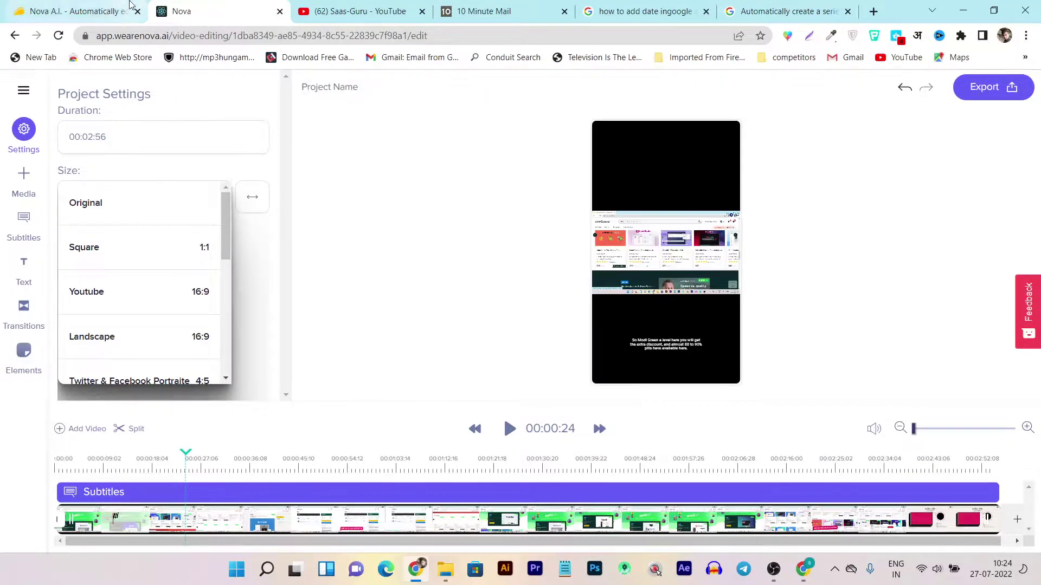
click(76, 11)
scroll(212, 408, down, 1)
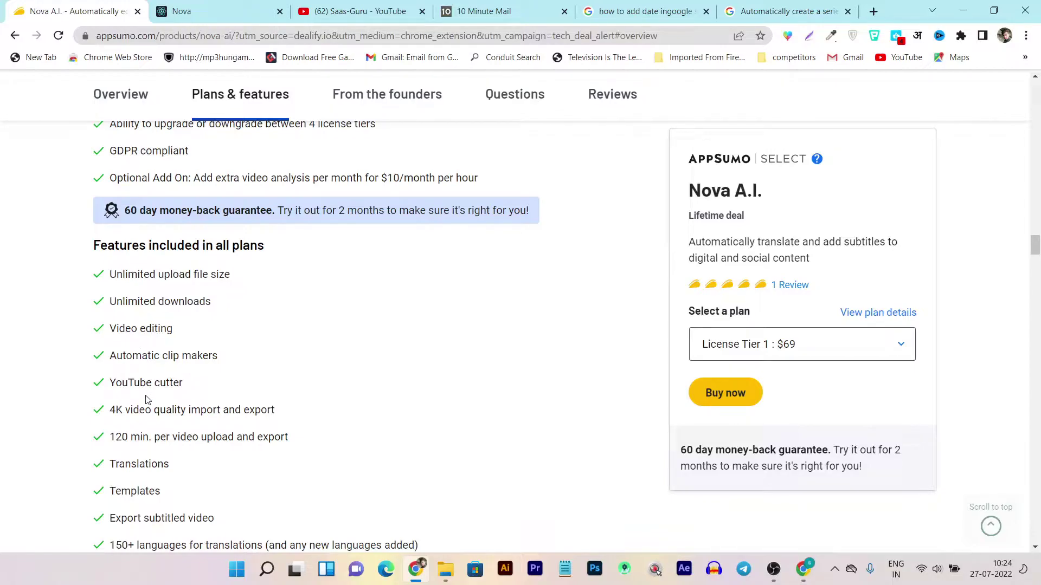
scroll(146, 400, down, 2)
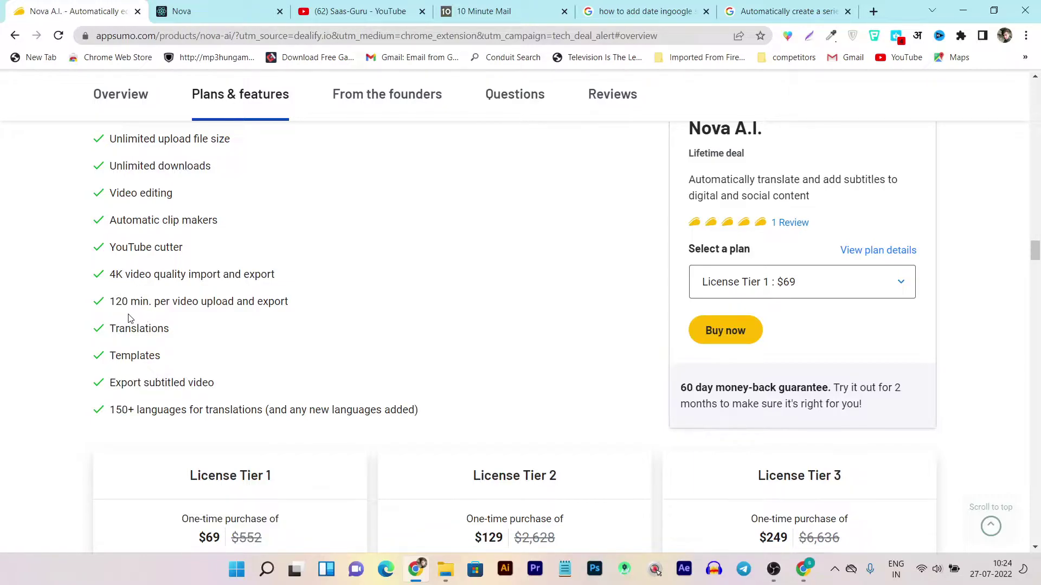
Step: Compare License Tiers 1–3, highlighting '150+' translation languages, then return to the Nova project
scroll(201, 328, down, 2)
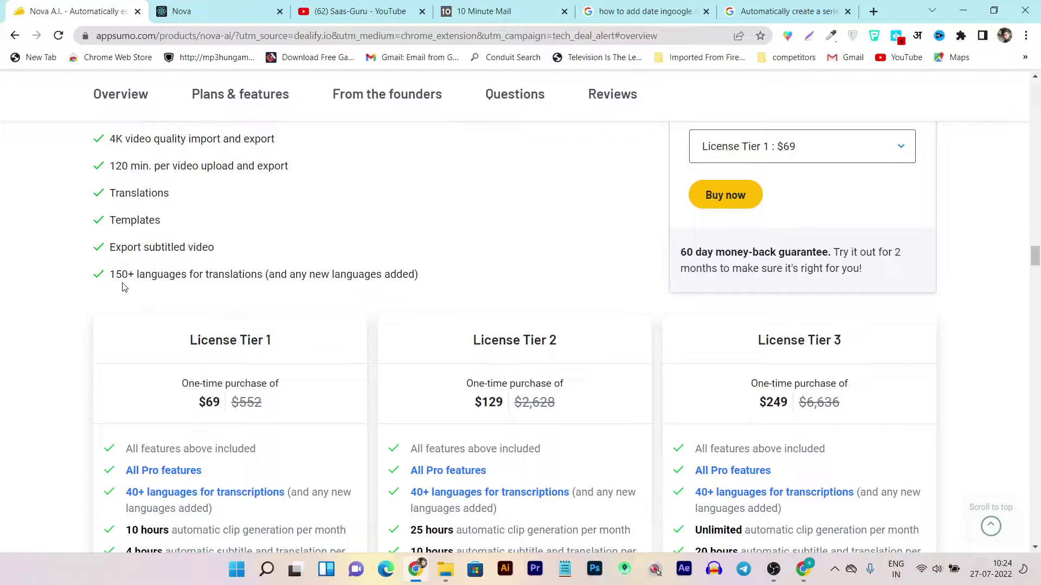
click(189, 7)
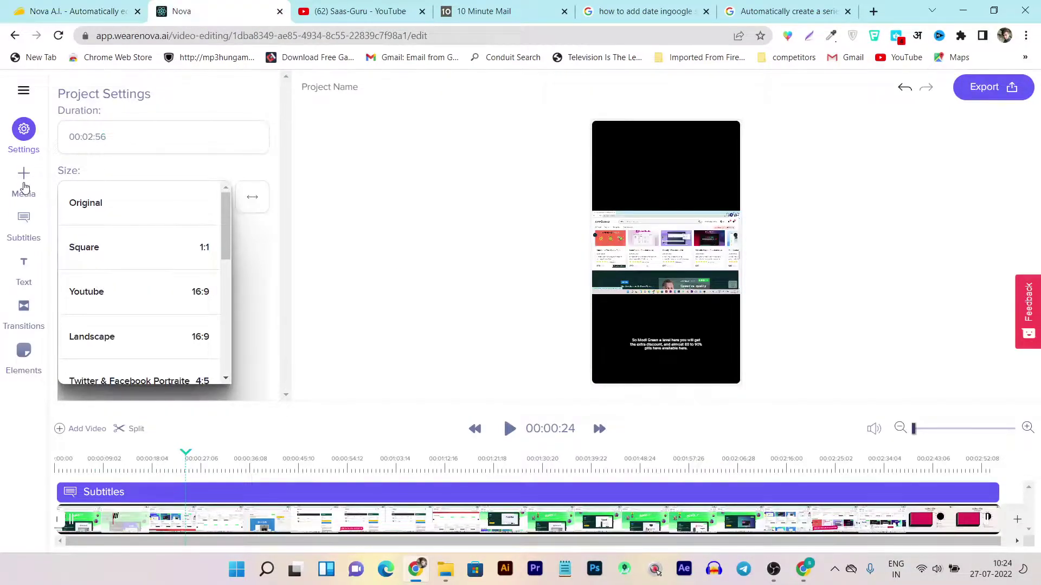
click(69, 5)
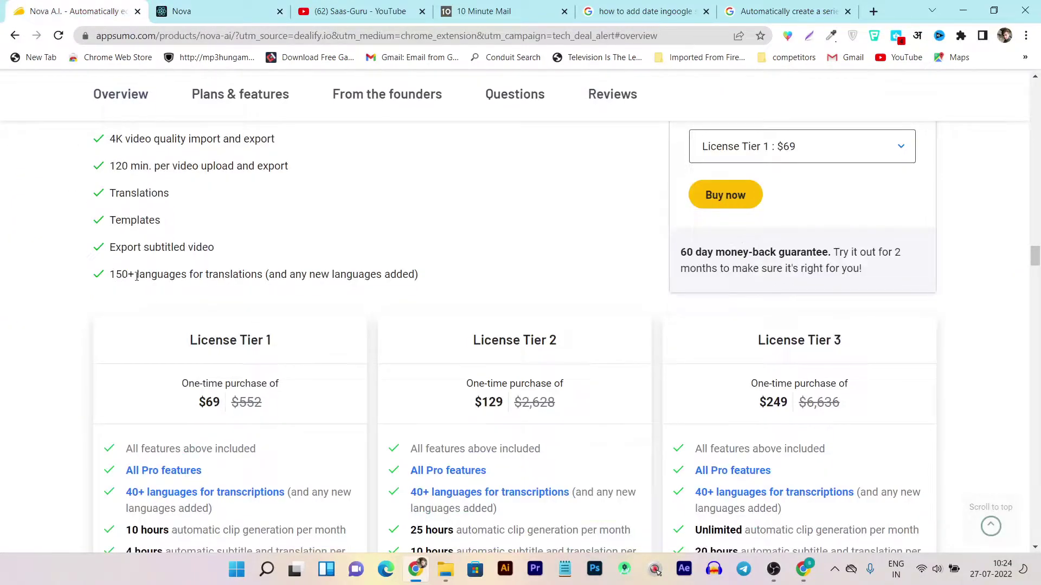
drag(139, 275, 111, 274)
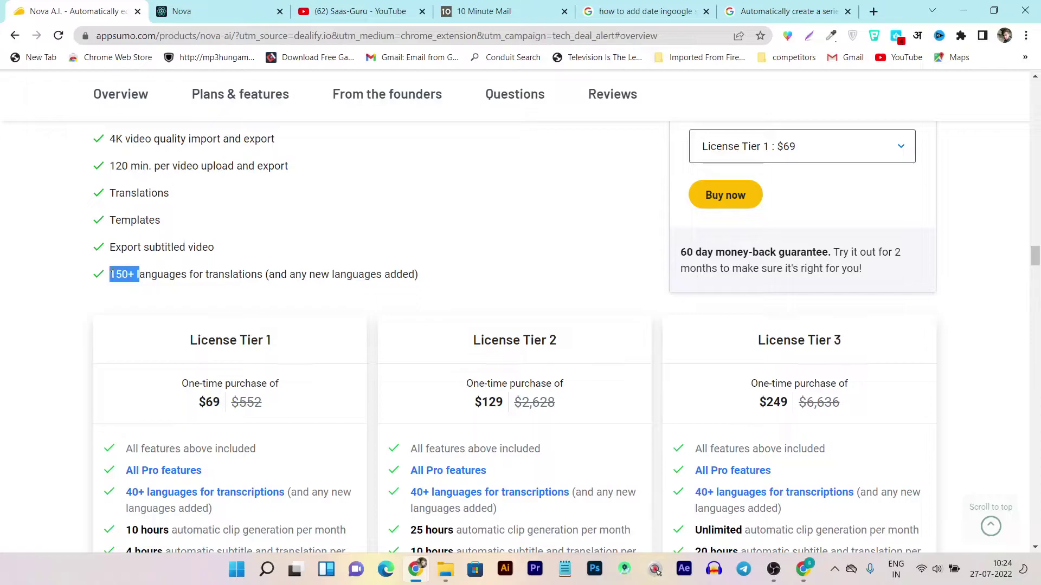
scroll(311, 340, down, 1)
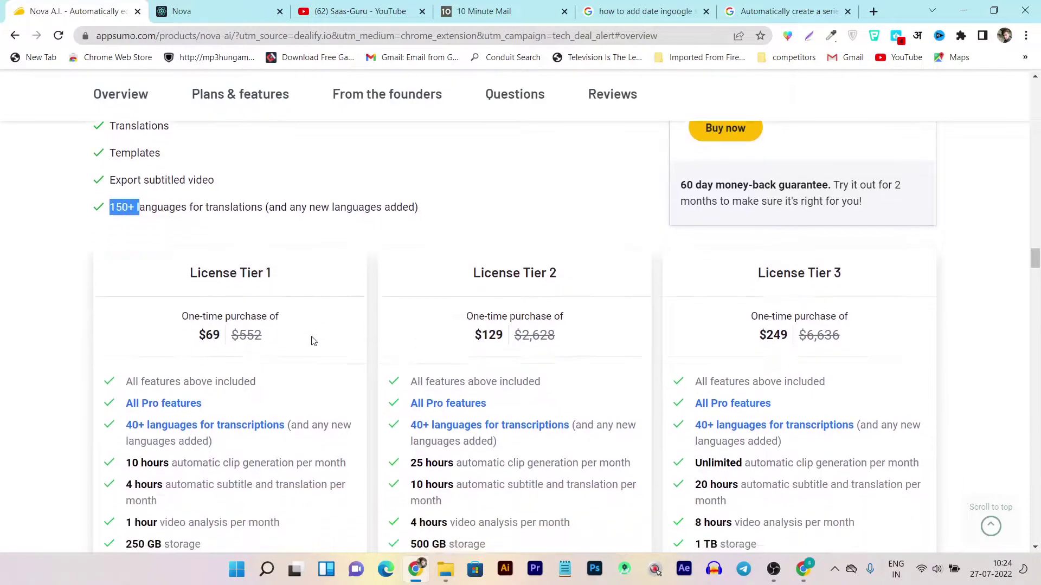
scroll(175, 308, down, 1)
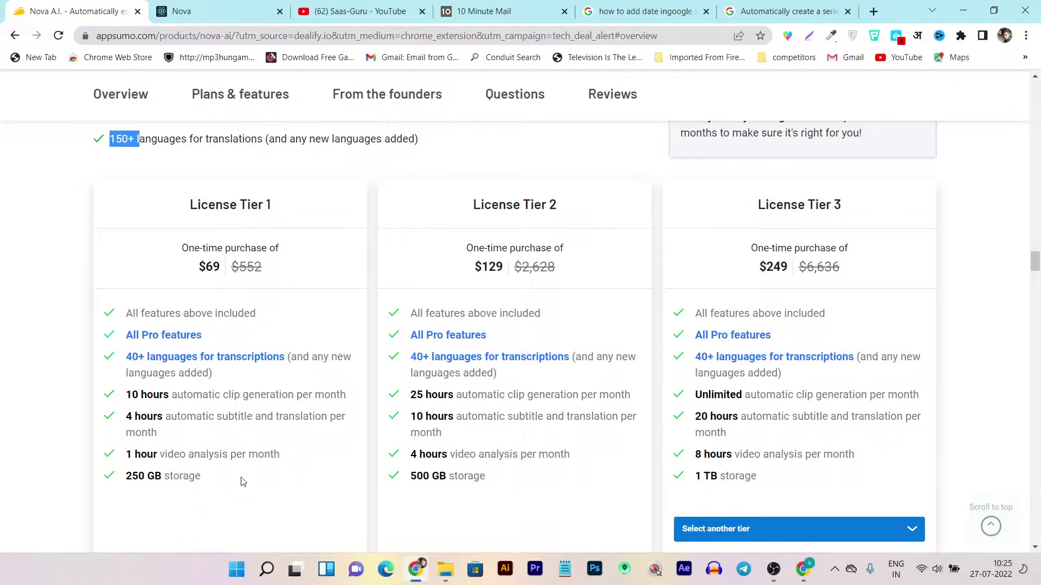
scroll(484, 445, up, 8)
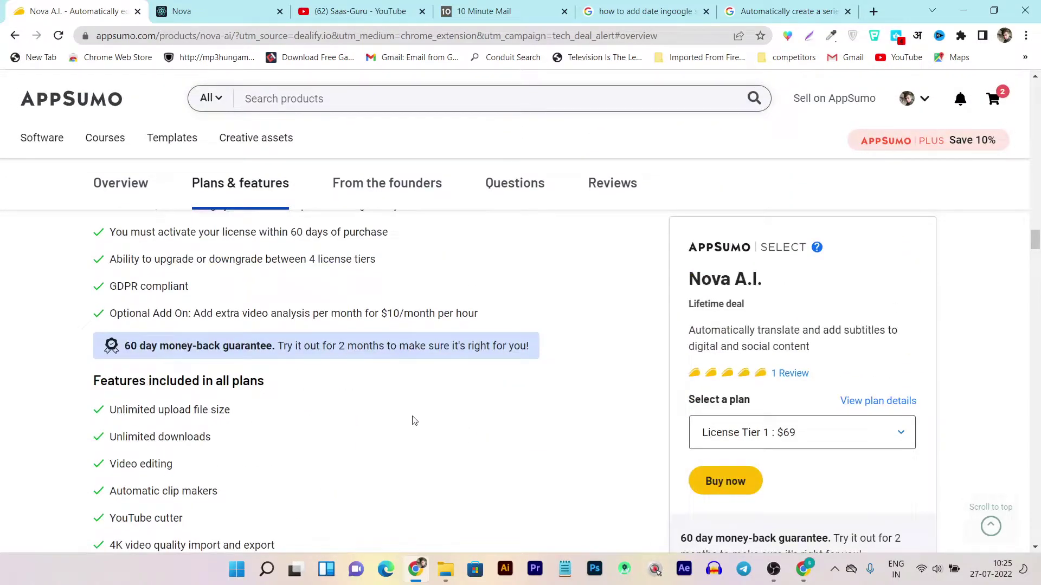
click(241, 7)
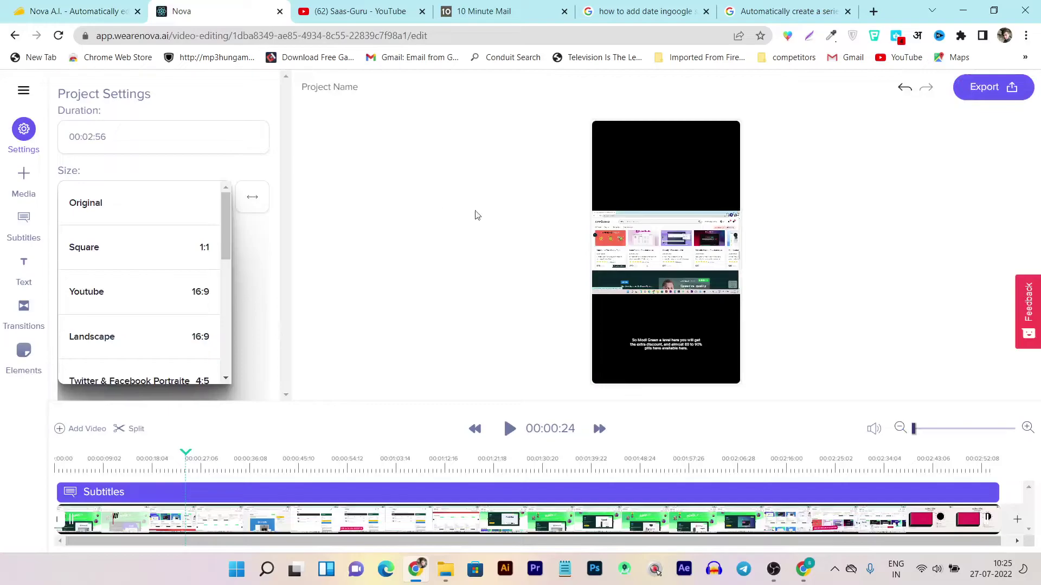
Step: Keep the TikTok size and go to the Video Editing projects dashboard
click(422, 174)
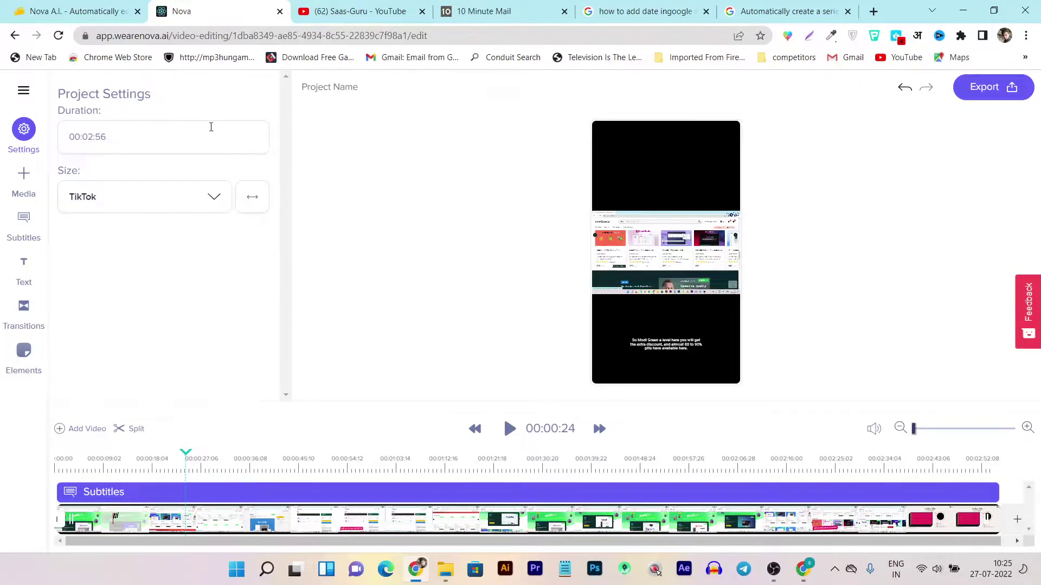
click(23, 90)
click(154, 148)
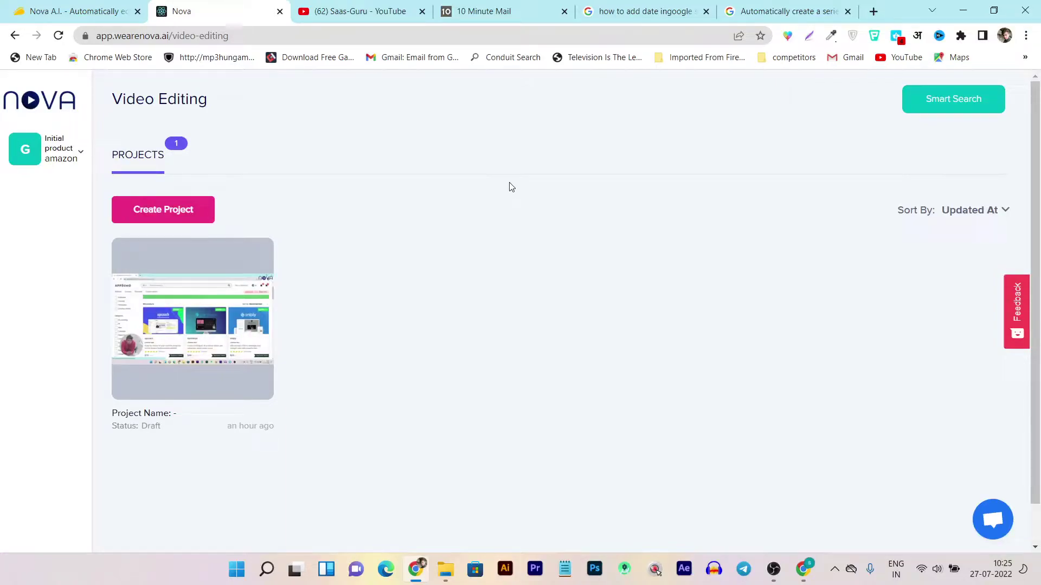
scroll(302, 411, down, 1)
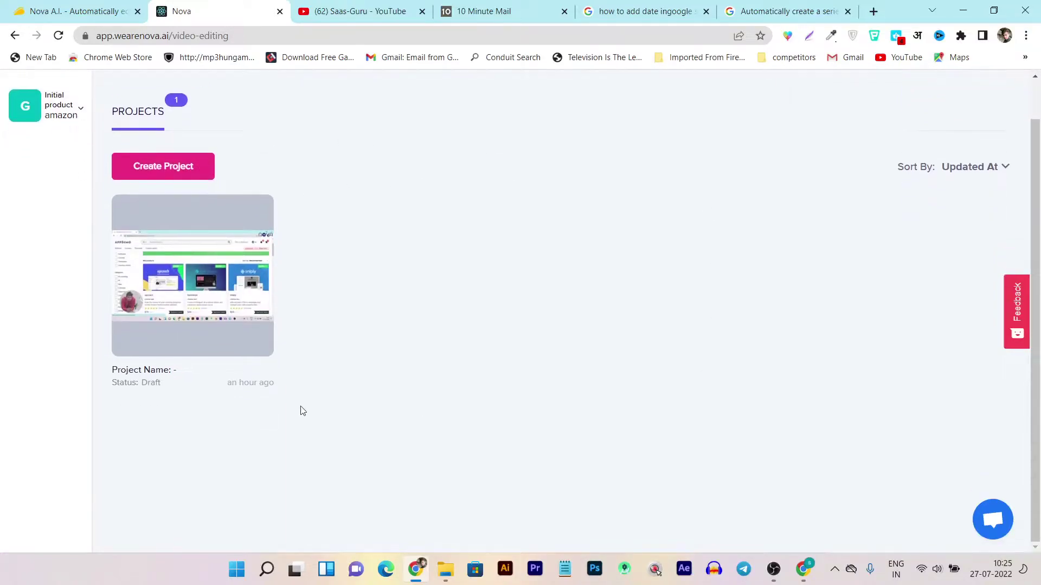
scroll(303, 411, up, 1)
Step: Open and close the workspace account menu and the support chat panel
click(52, 162)
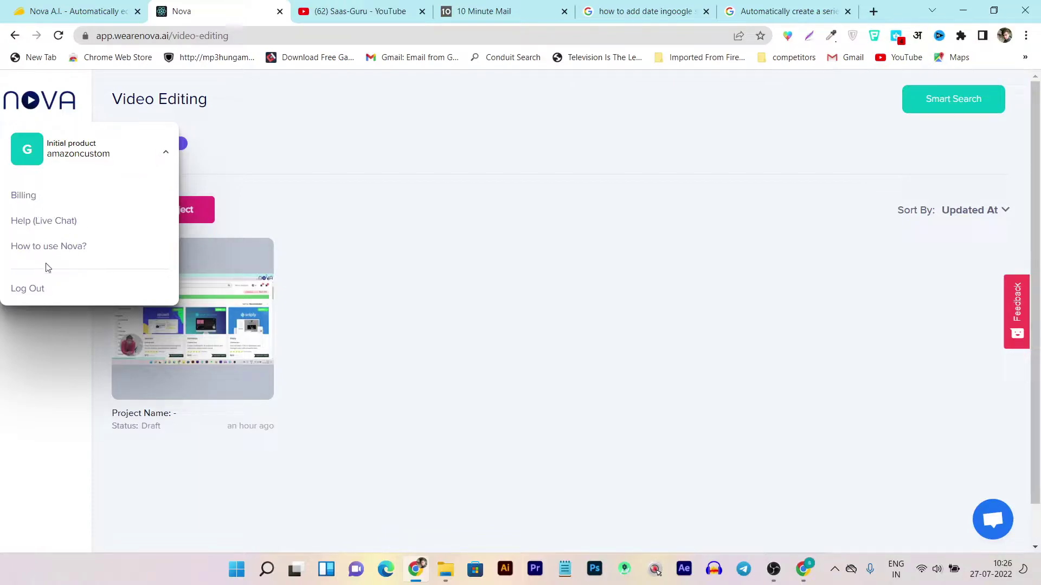
click(632, 343)
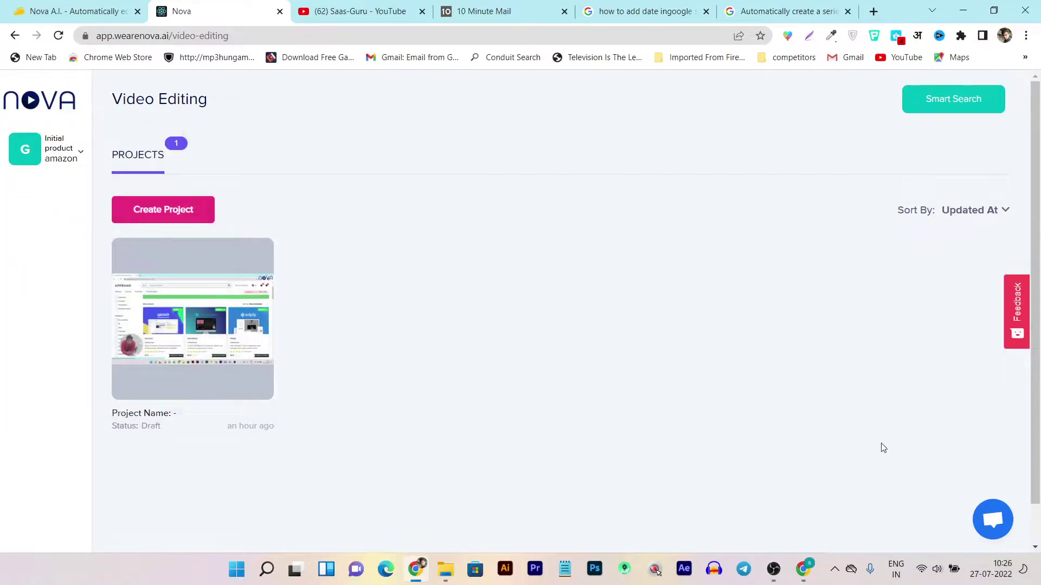
click(992, 527)
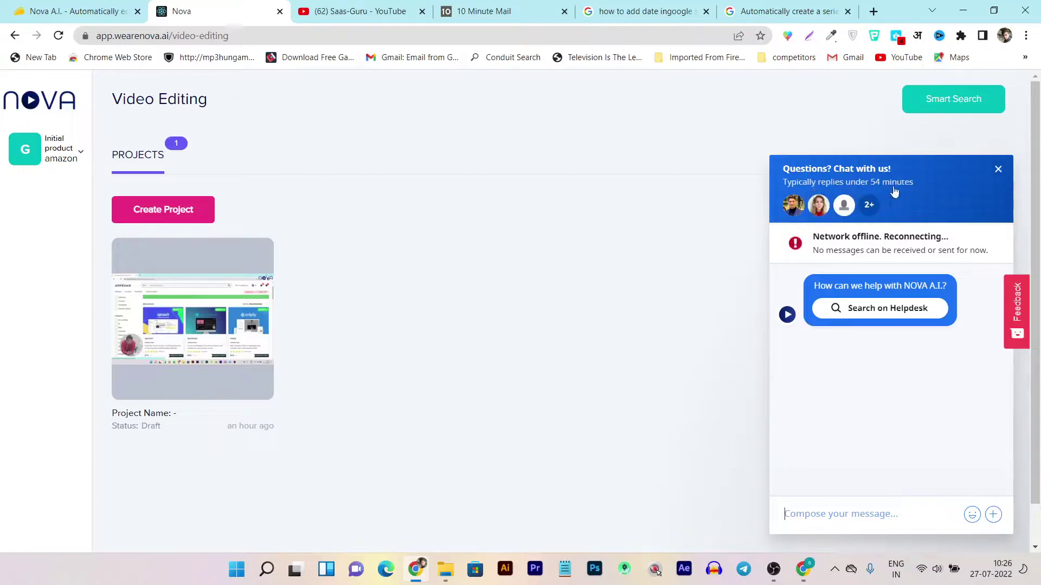
click(998, 168)
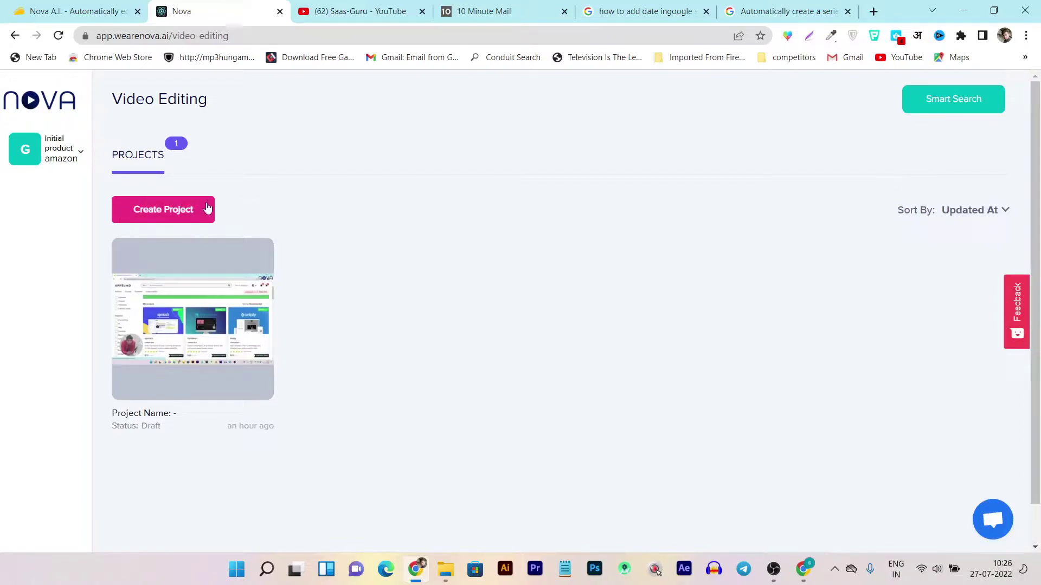
Step: Create a blank project, skip the video upload, and reopen the original project from the dashboard
click(140, 209)
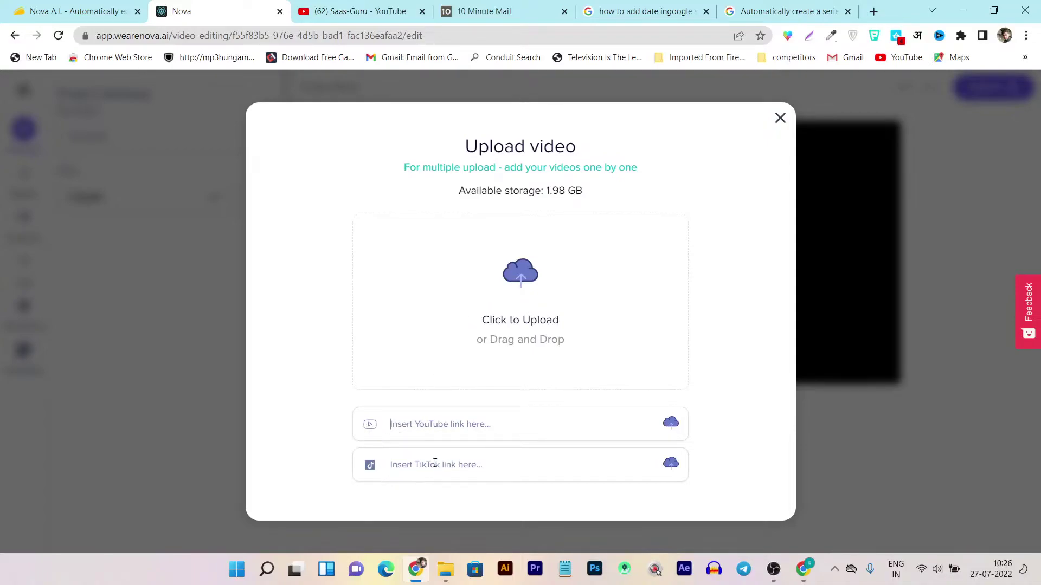
click(779, 120)
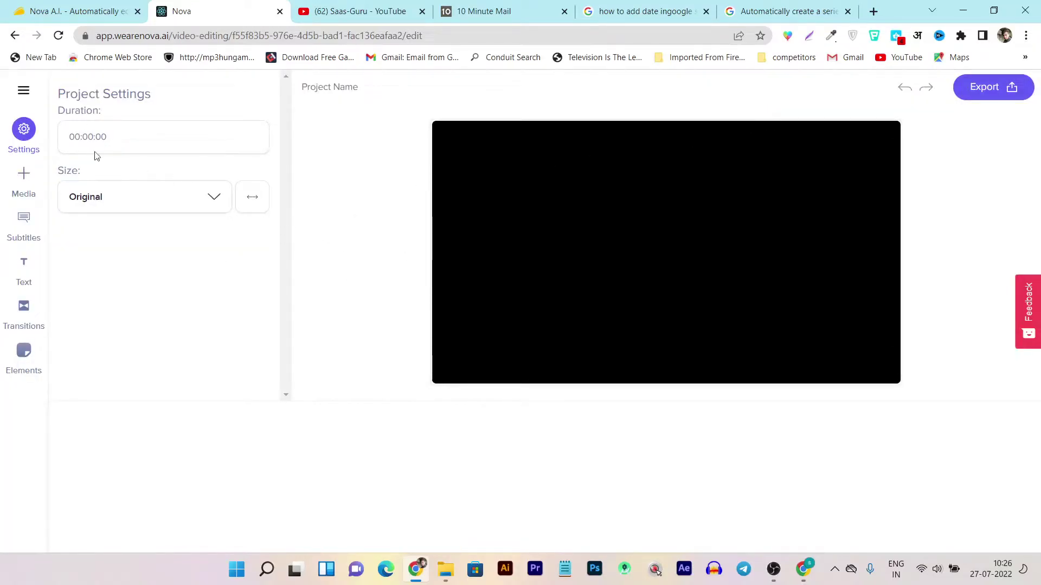
click(23, 90)
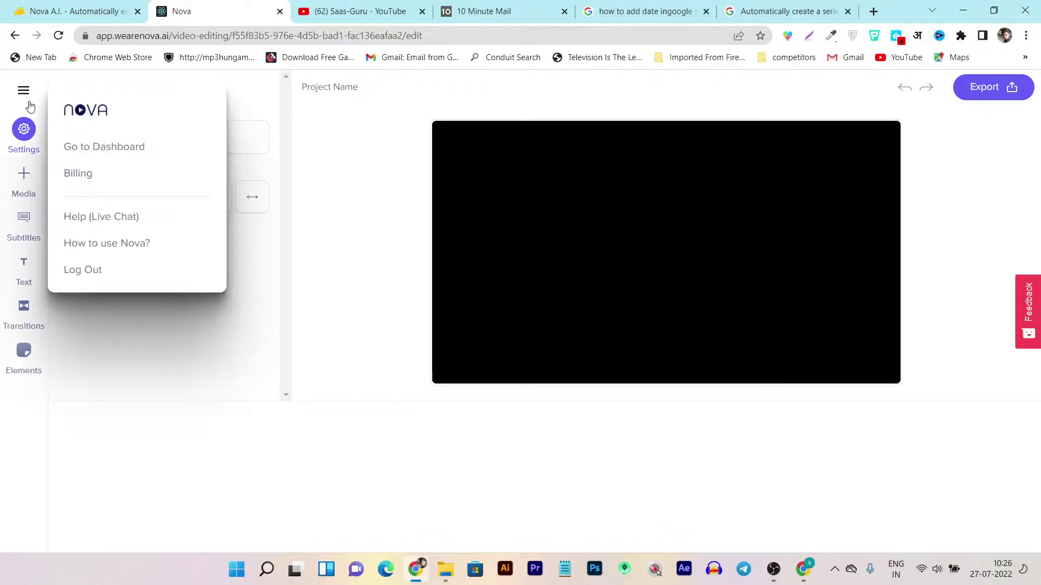
click(91, 144)
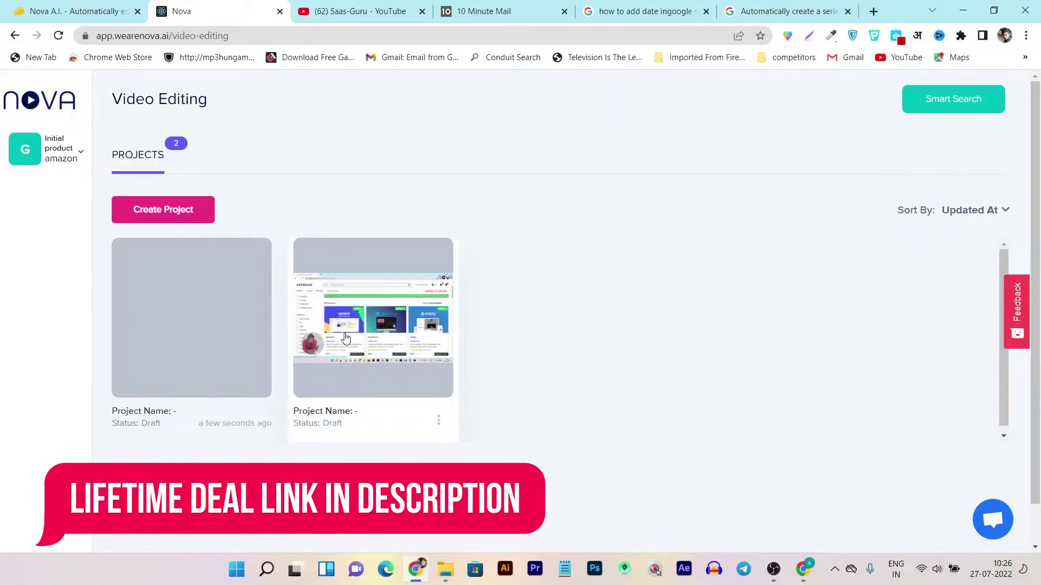
click(394, 336)
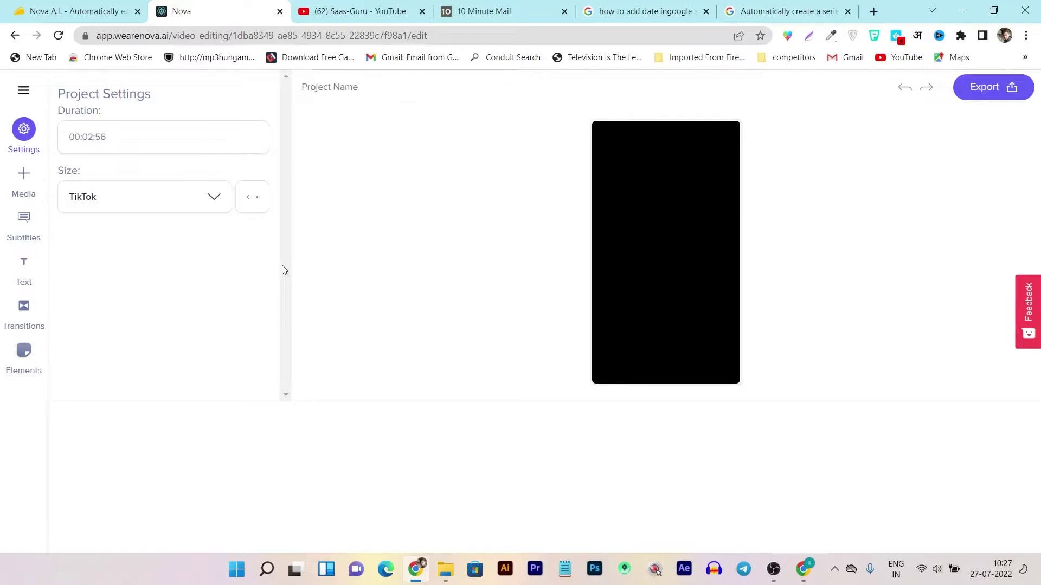
Step: Resize the project to Instagram Story 9:16, after trying Original, and show the media upload options
click(139, 207)
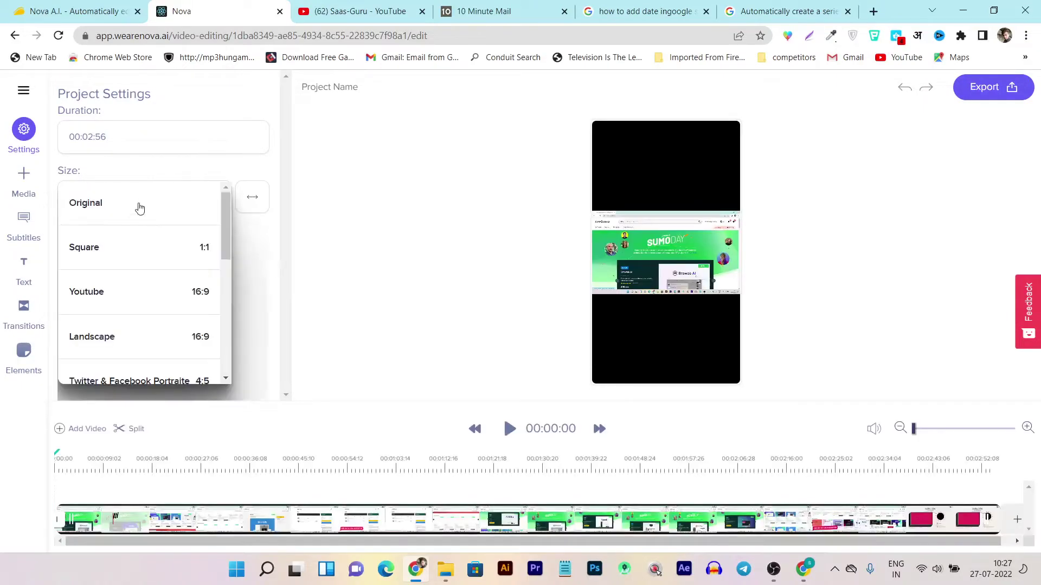
click(107, 216)
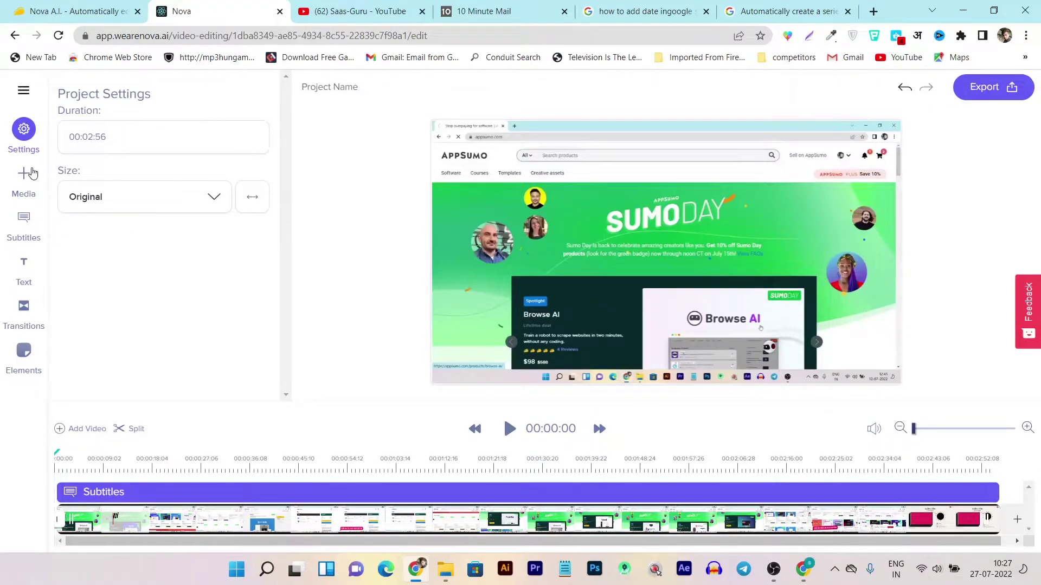
click(128, 206)
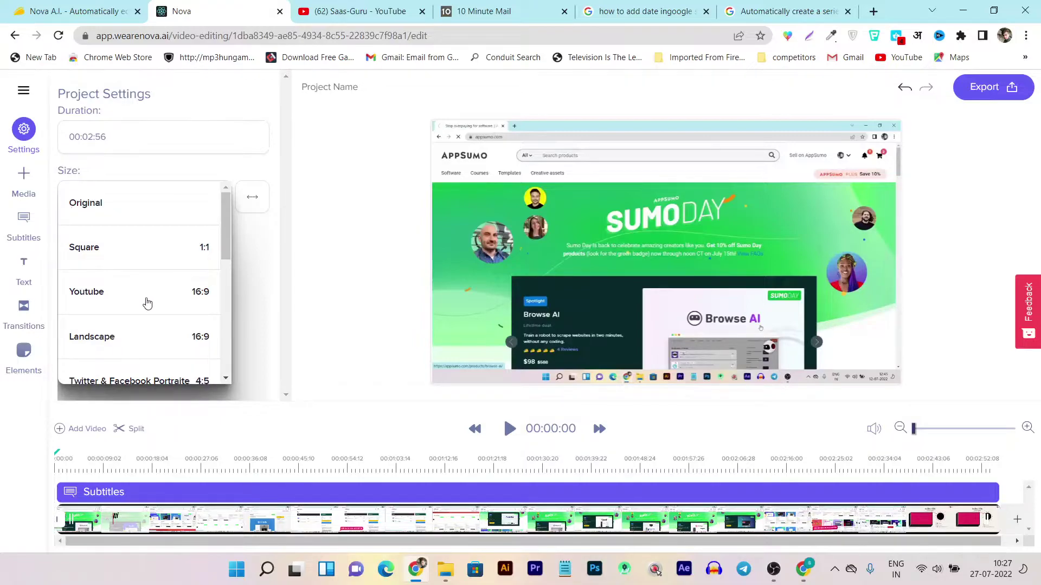
scroll(144, 298, down, 3)
scroll(125, 320, down, 2)
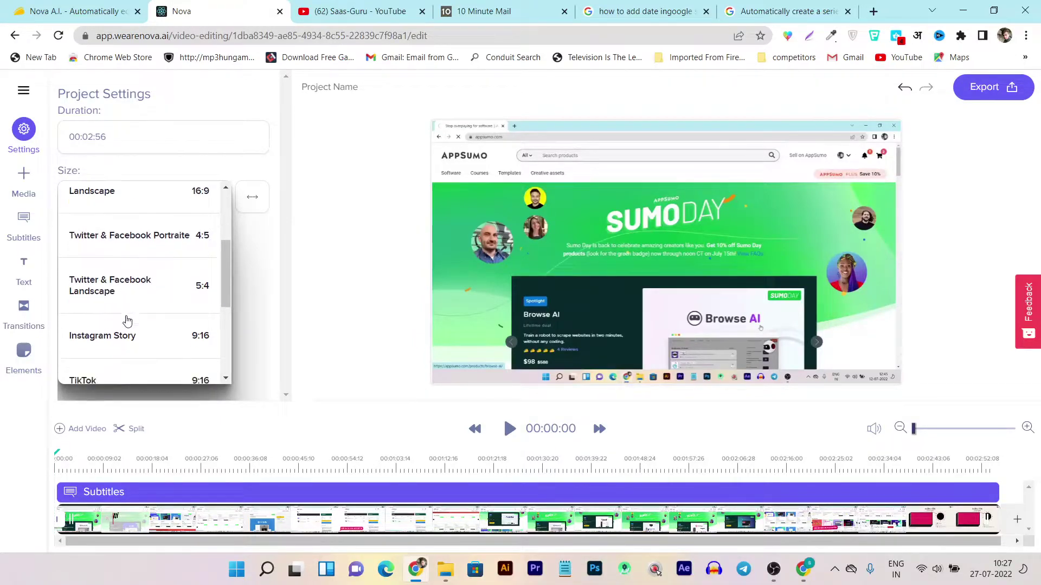
click(162, 282)
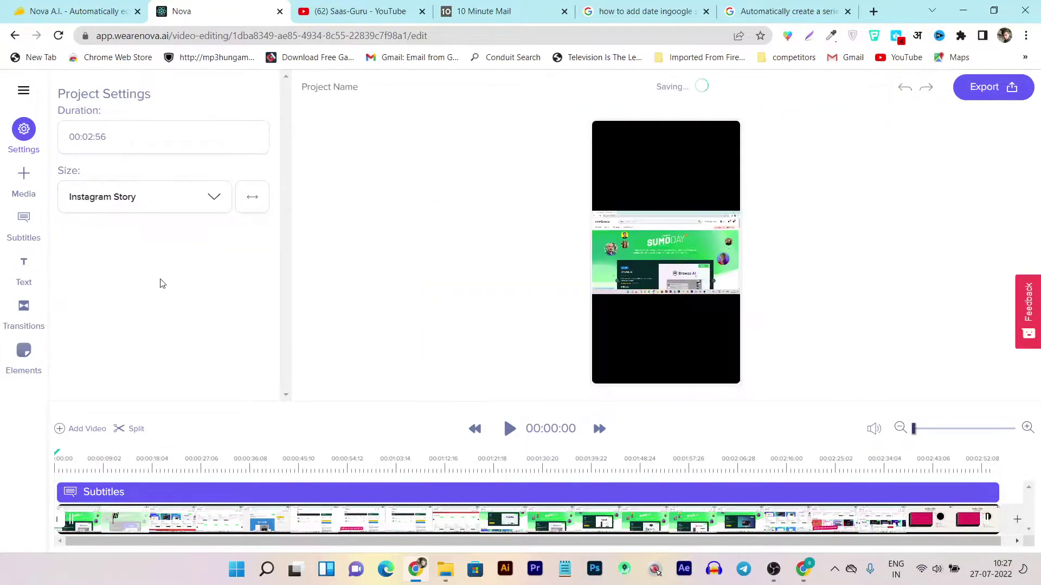
click(24, 188)
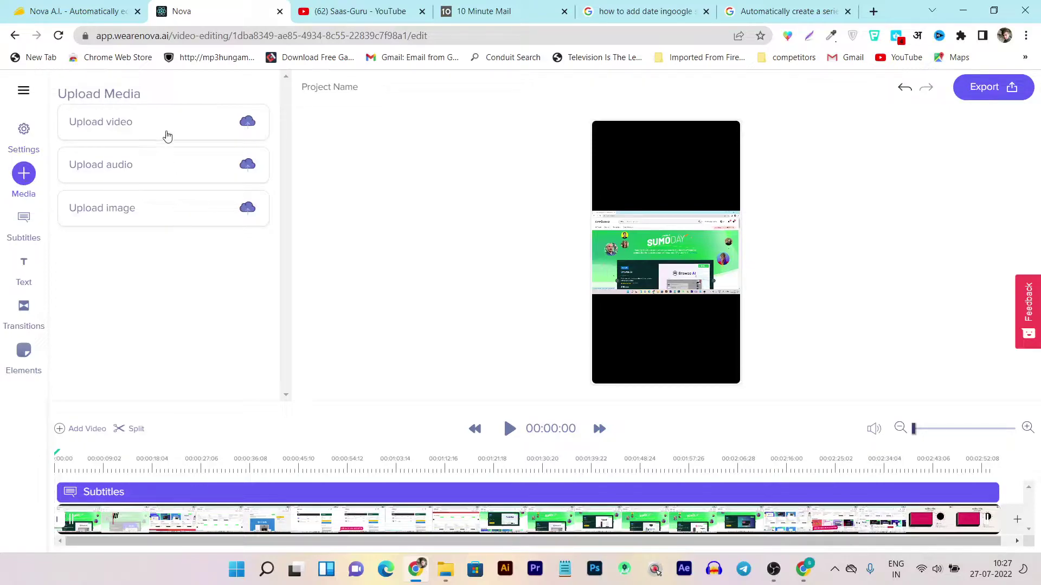
Step: Check the auto-generated subtitles and their Translate tab, which lists English (India)
click(336, 517)
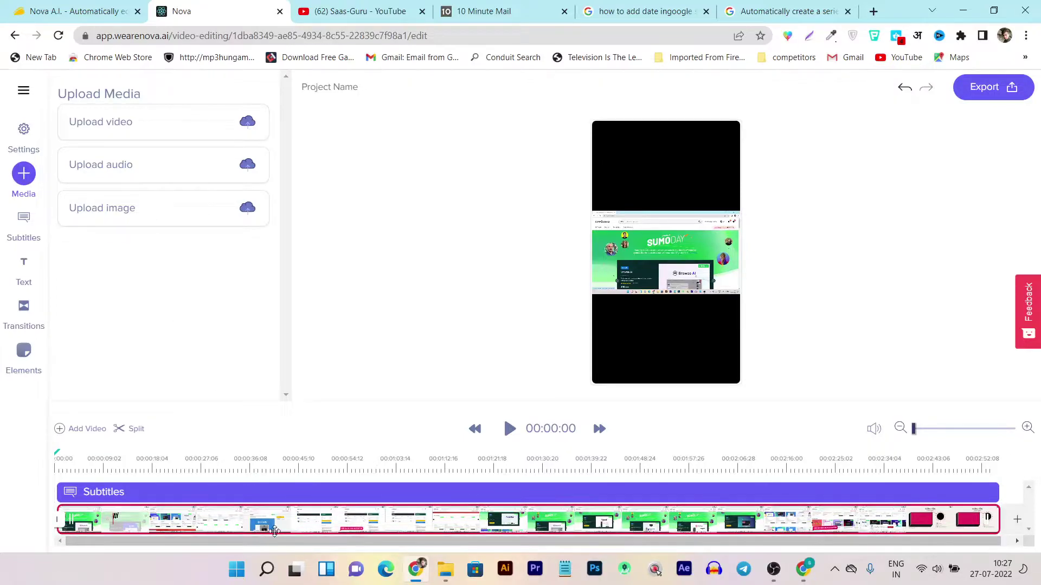
click(200, 325)
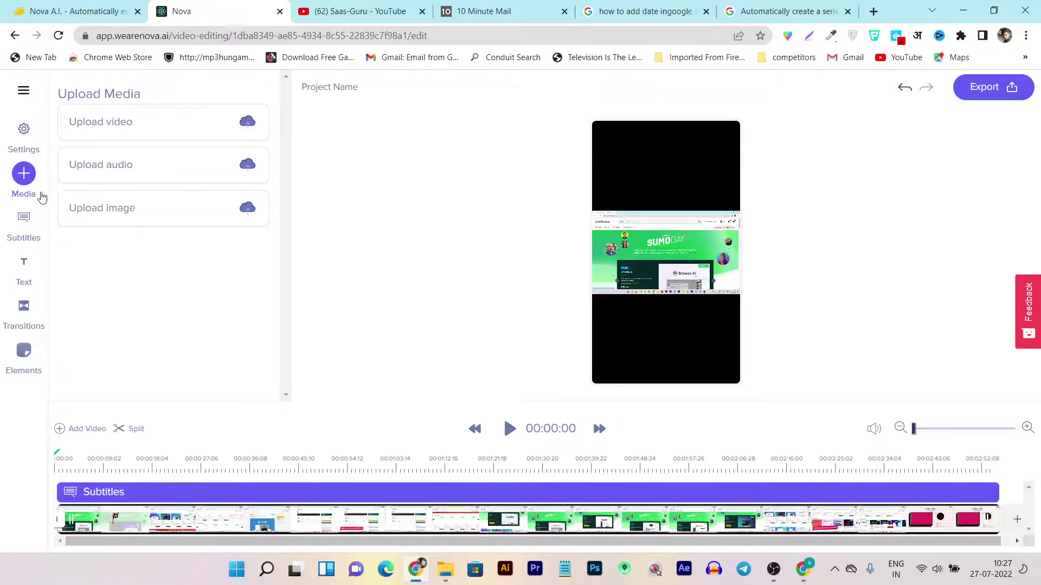
click(23, 220)
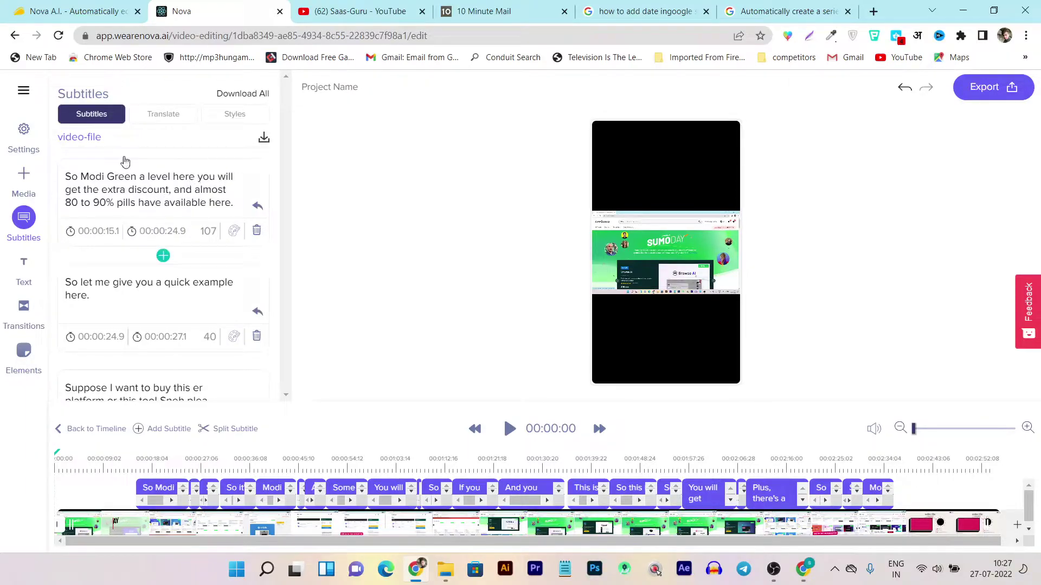
click(143, 117)
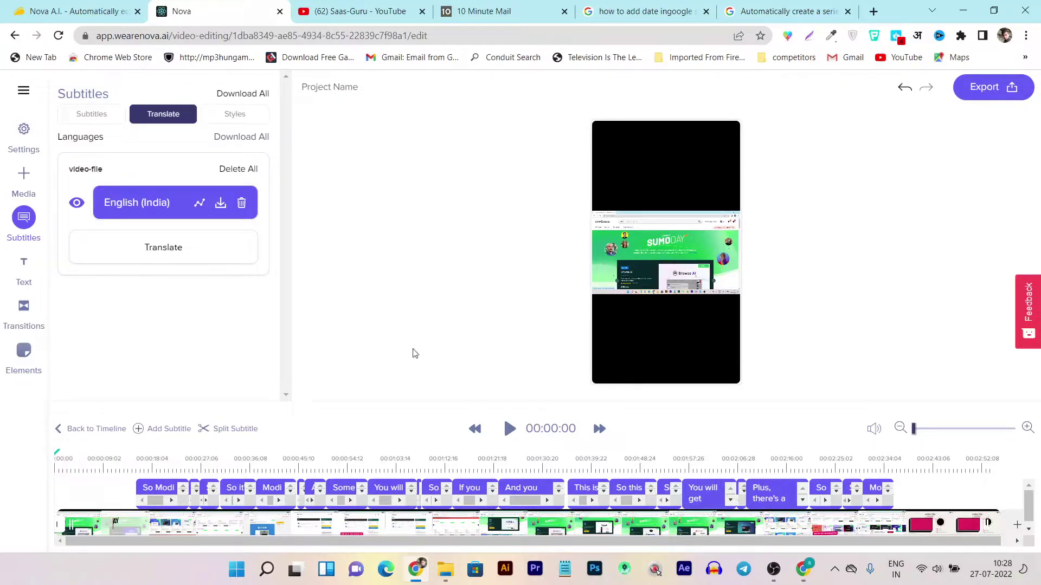
Step: Add a Headline Title and two Regular Text layers, extending the headline to about 1:21
click(20, 270)
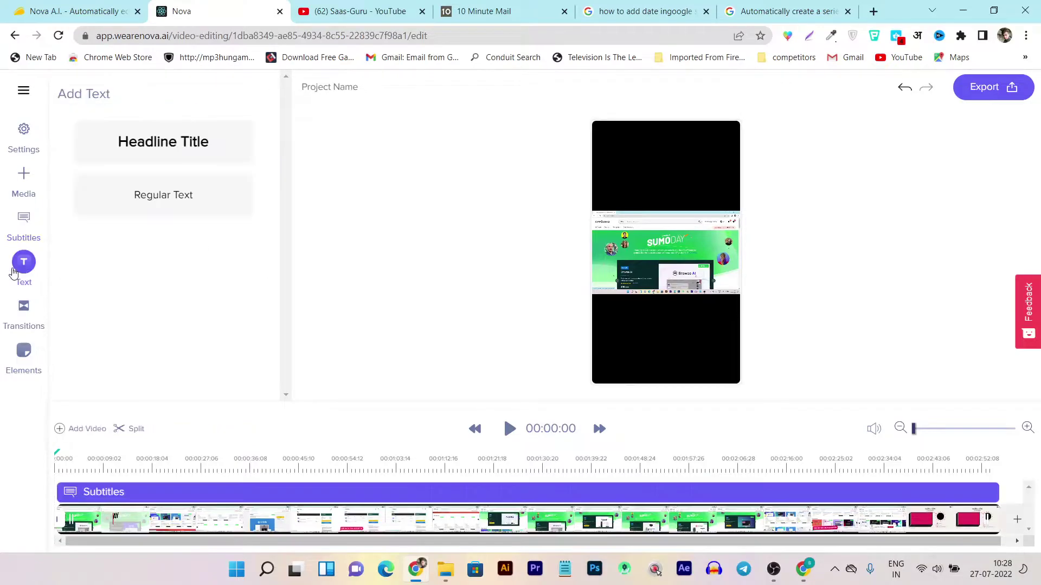
click(132, 143)
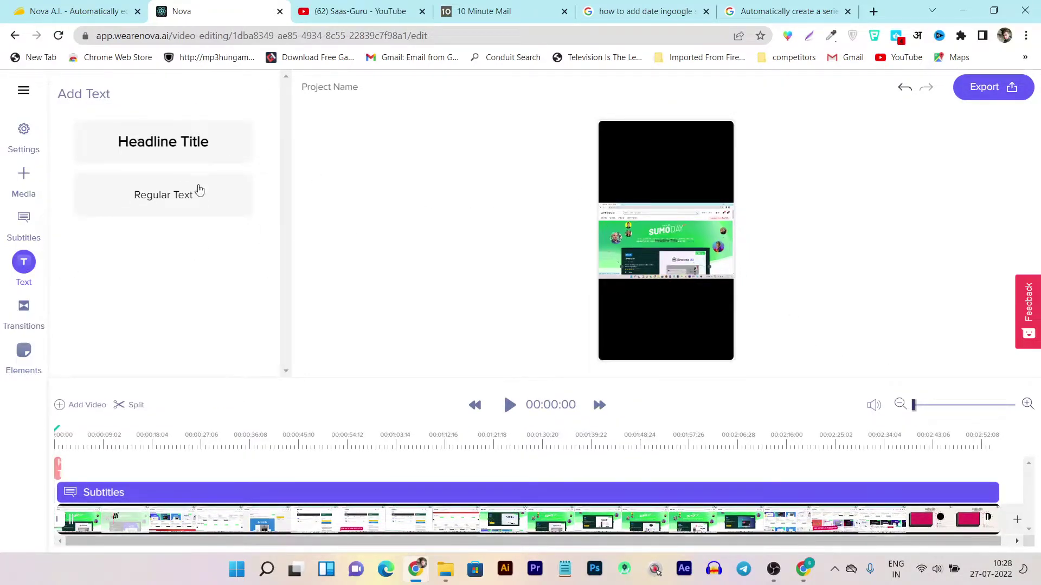
click(174, 196)
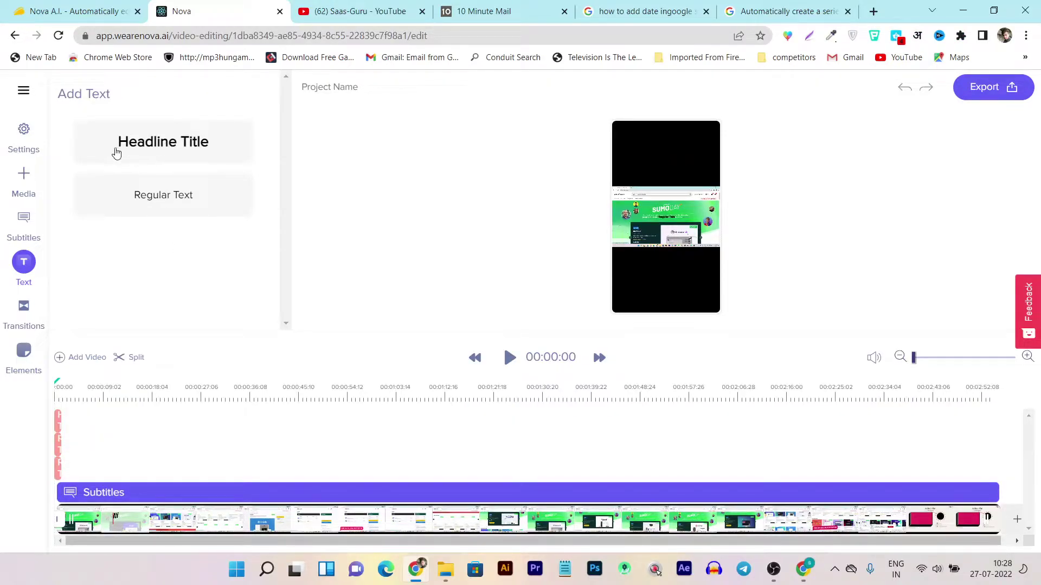
click(168, 201)
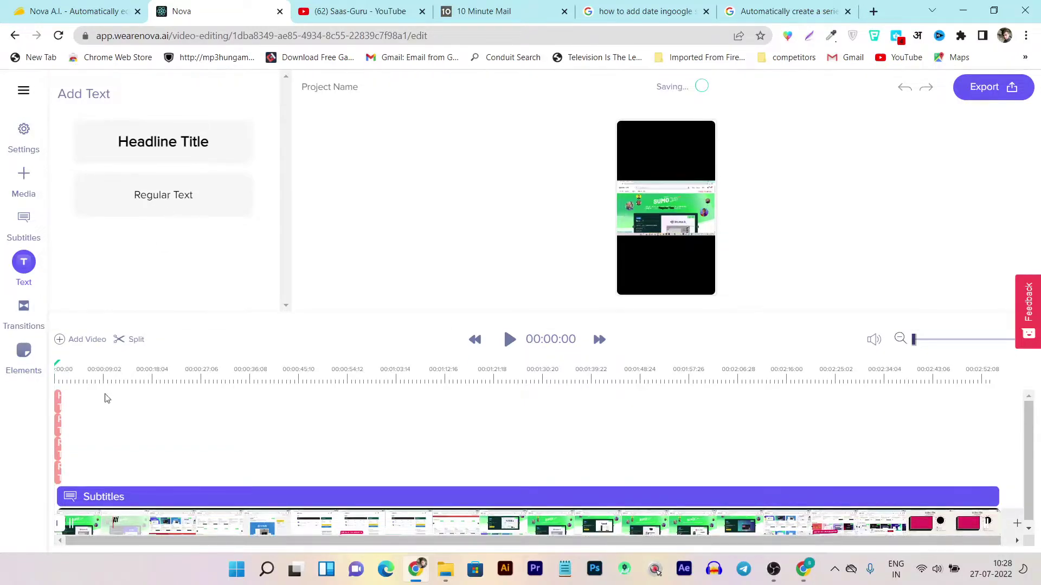
click(63, 402)
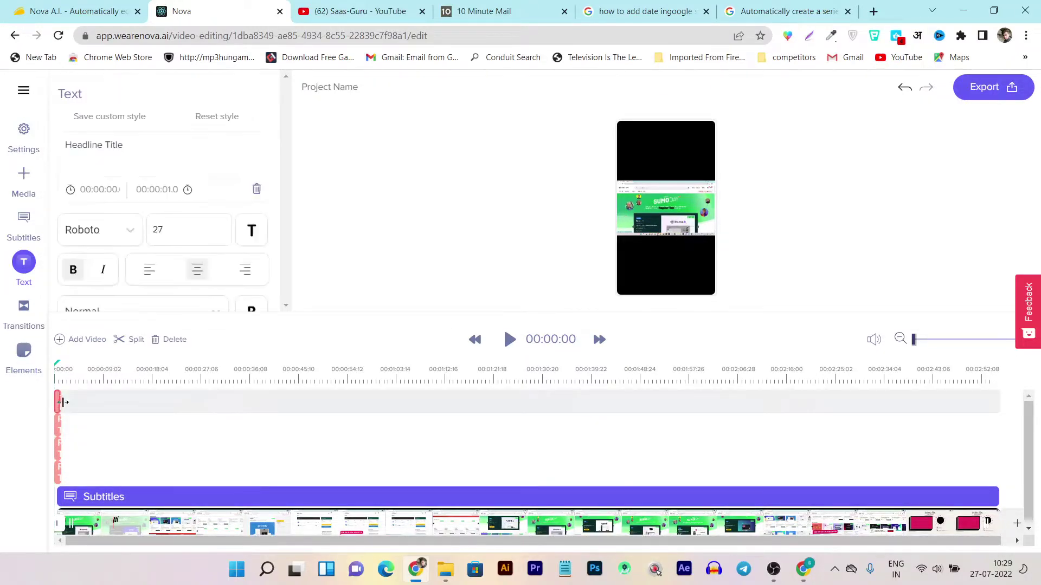
drag(63, 404, 493, 412)
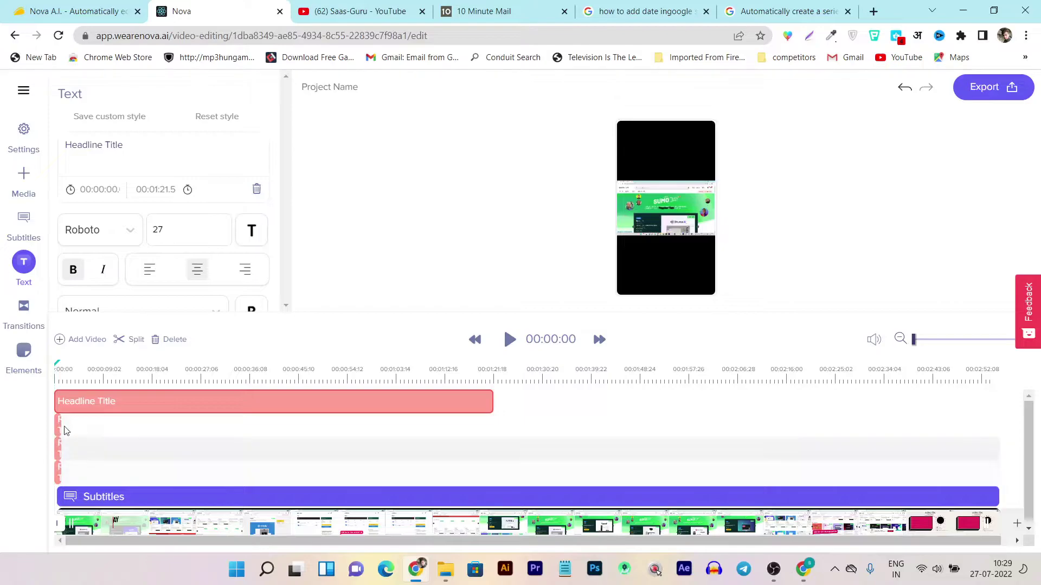
Step: Delete the Regular Text clip and review the headline's font and size options
drag(55, 420, 173, 430)
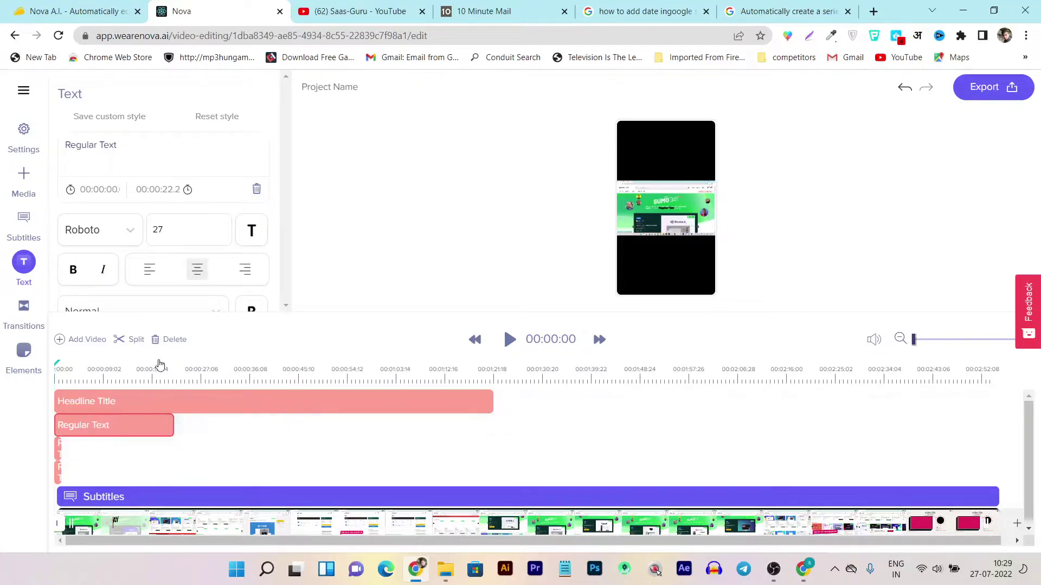
click(172, 340)
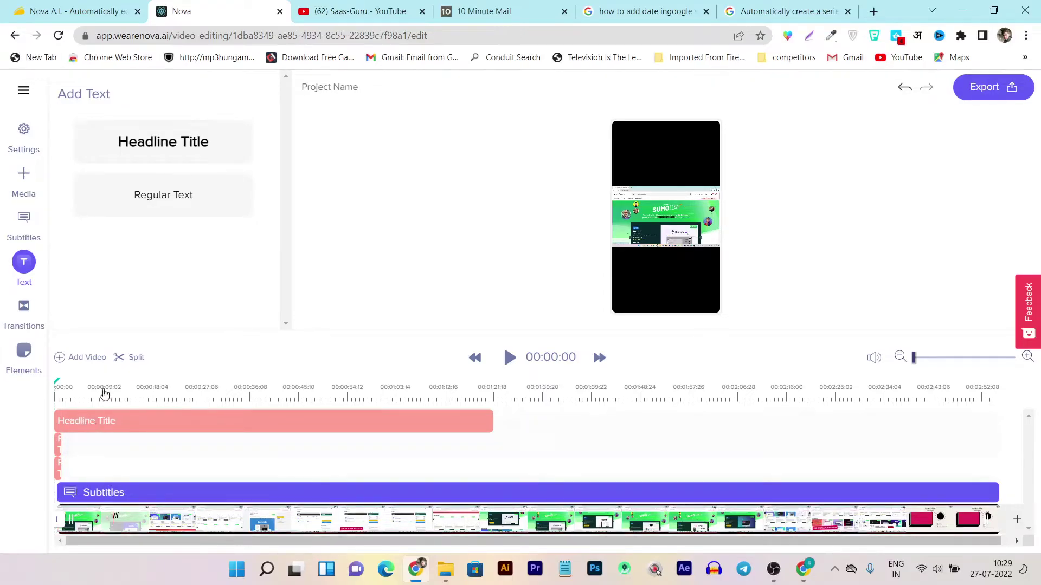
click(106, 421)
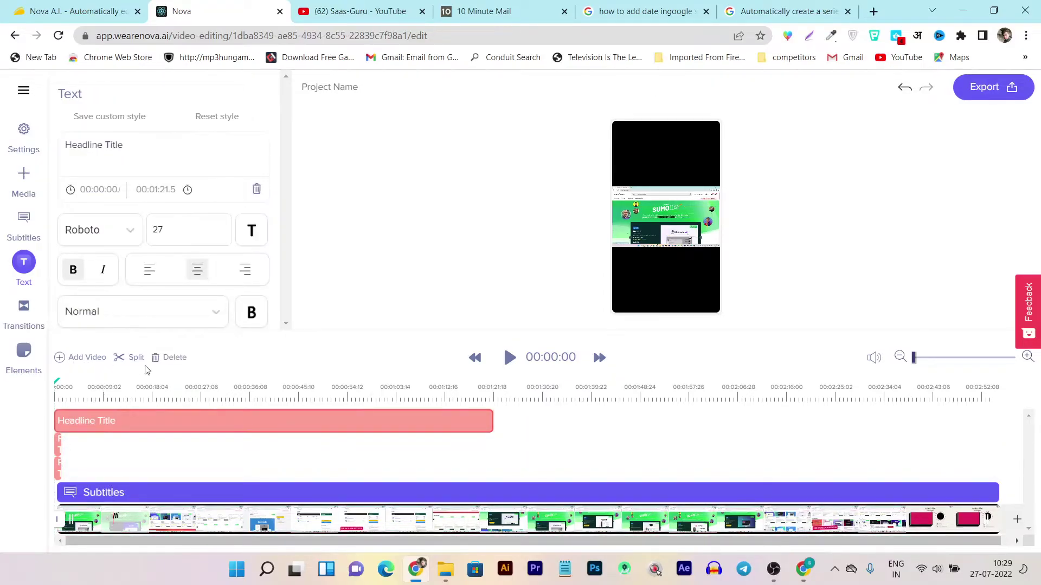
click(98, 242)
click(194, 227)
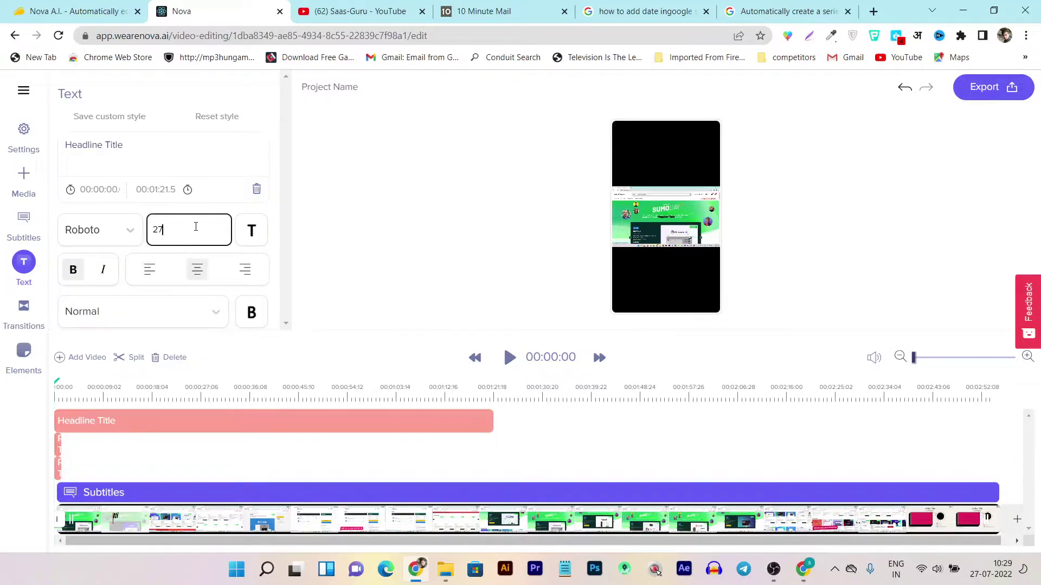
click(29, 324)
Step: Look through the transition style thumbnails, then bring up the graphic elements gallery
scroll(120, 318, down, 2)
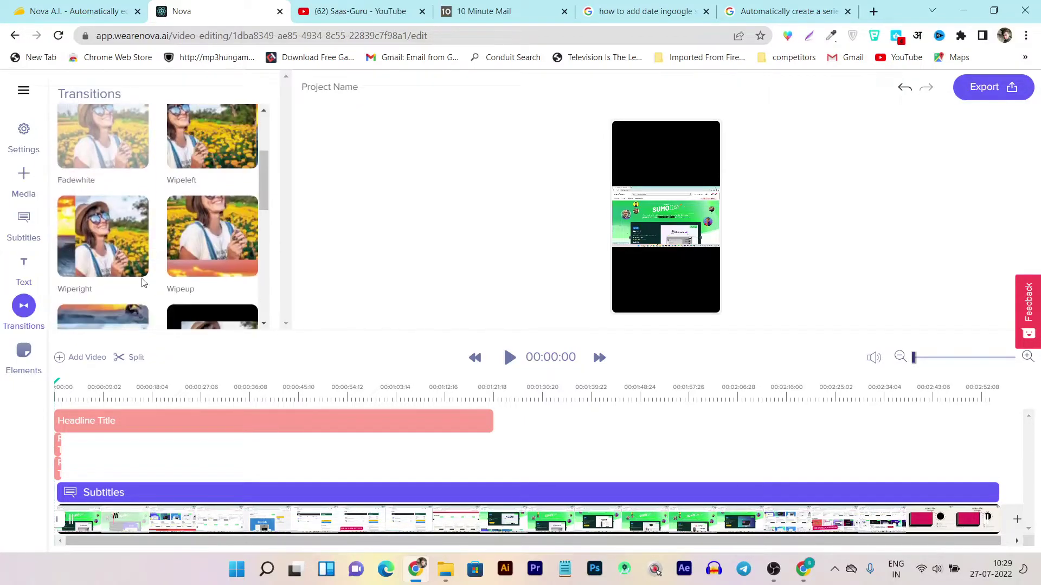
scroll(163, 298, up, 3)
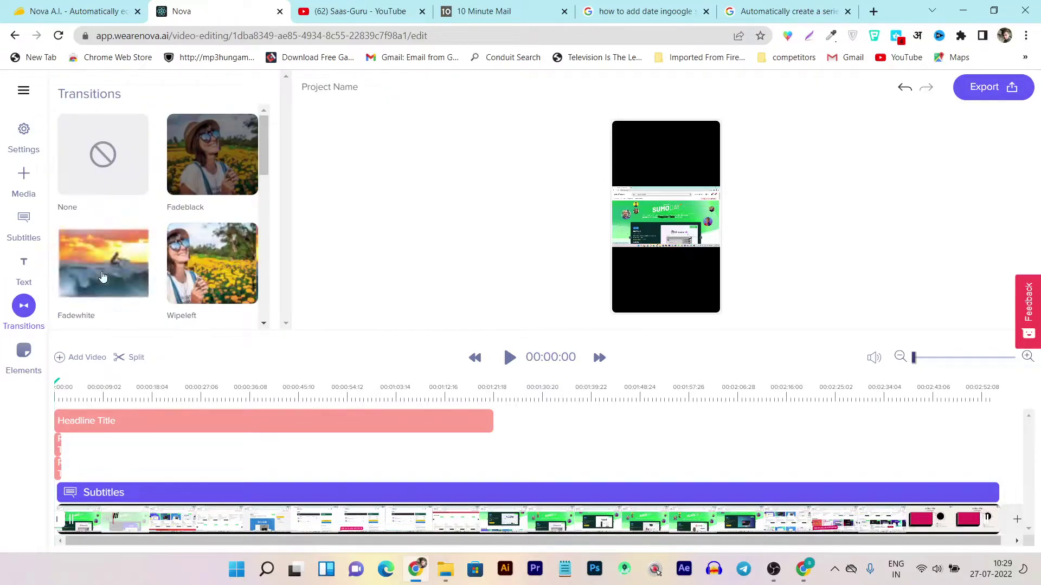
scroll(114, 292, down, 3)
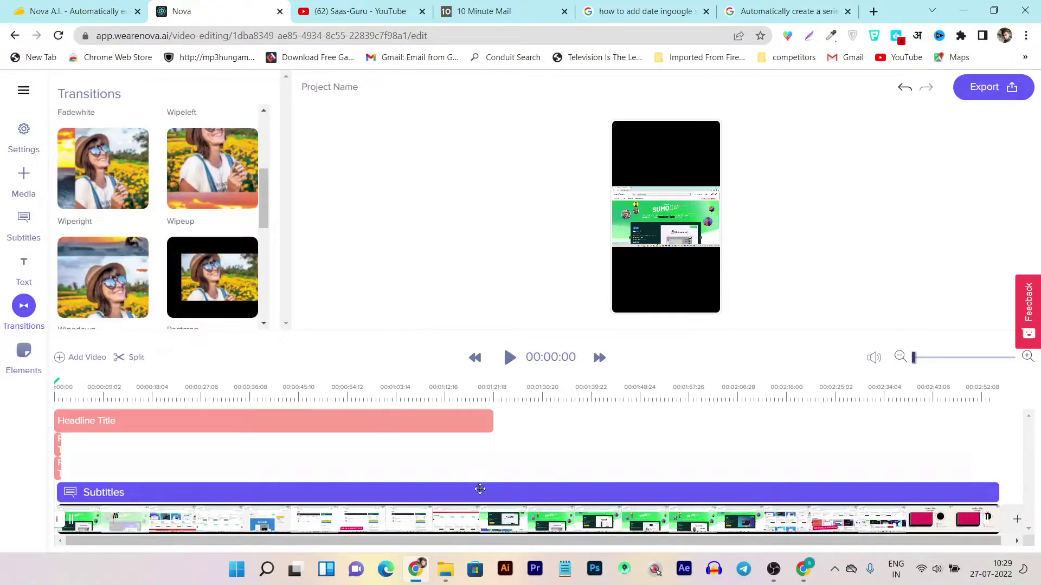
click(17, 361)
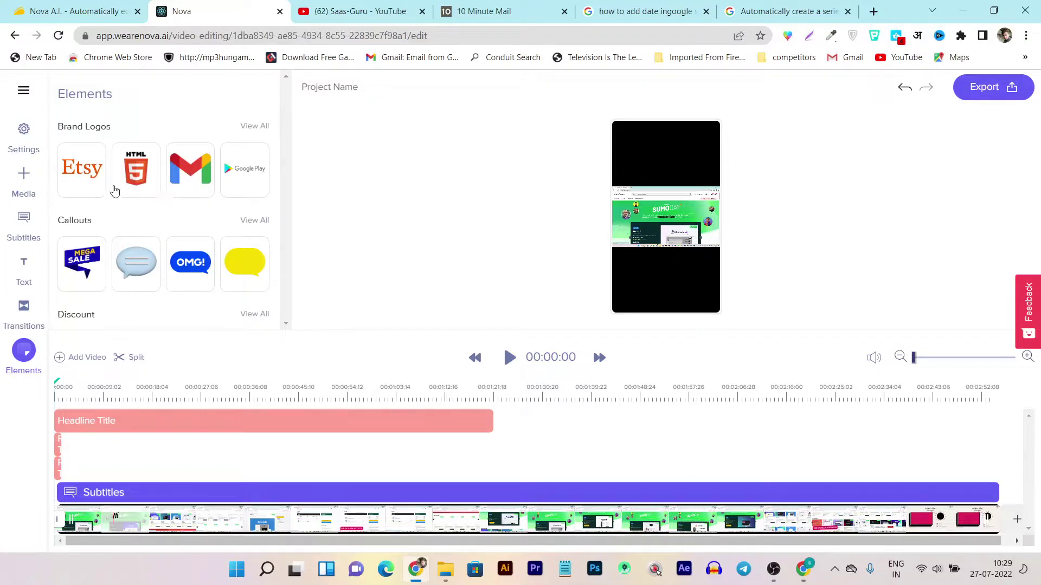
Step: Add the phone mockup from the Mockup Devices elements to the story
scroll(149, 212, down, 3)
scroll(144, 233, down, 1)
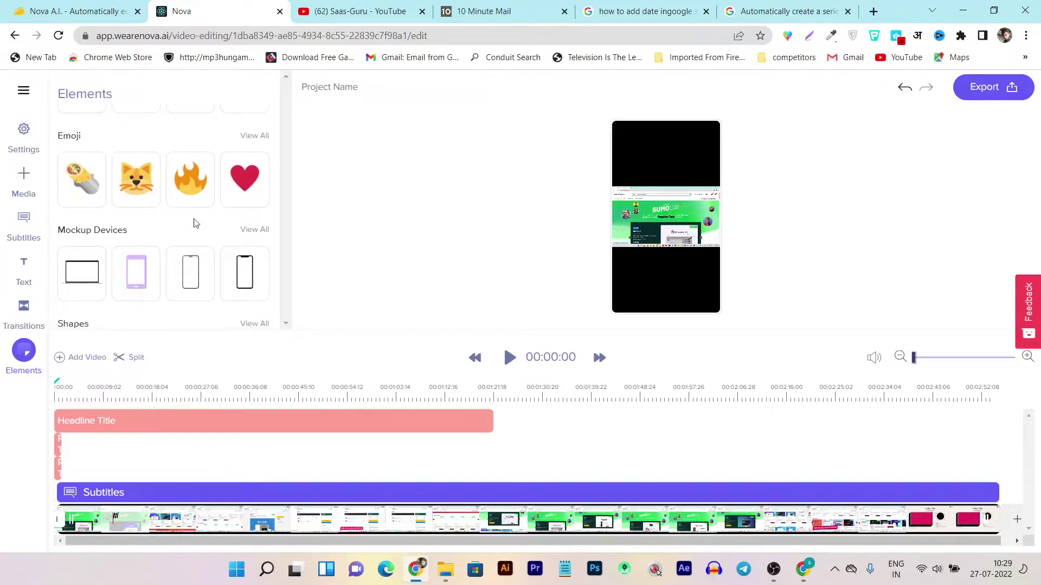
scroll(114, 209, down, 1)
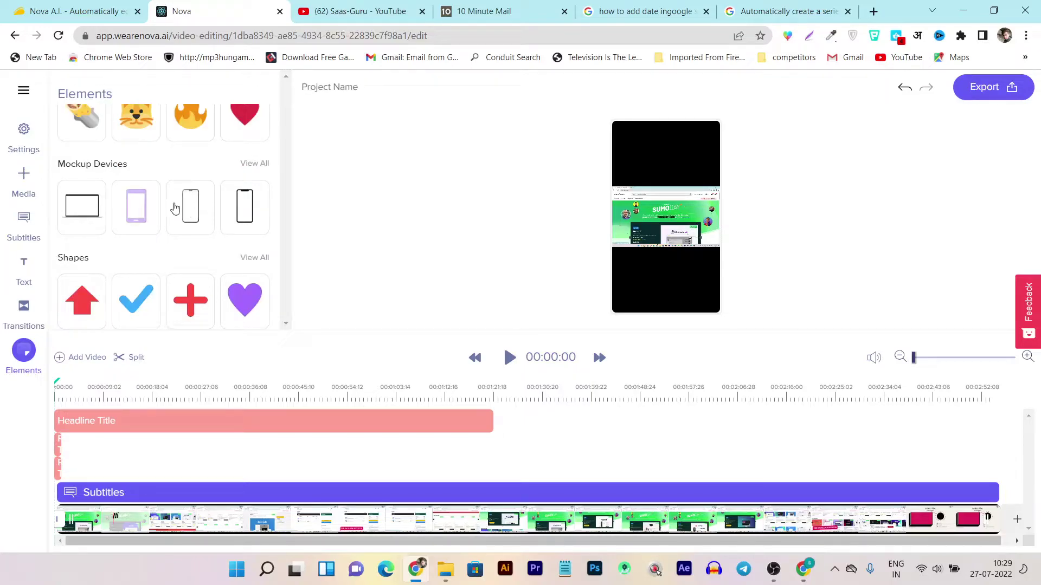
click(187, 208)
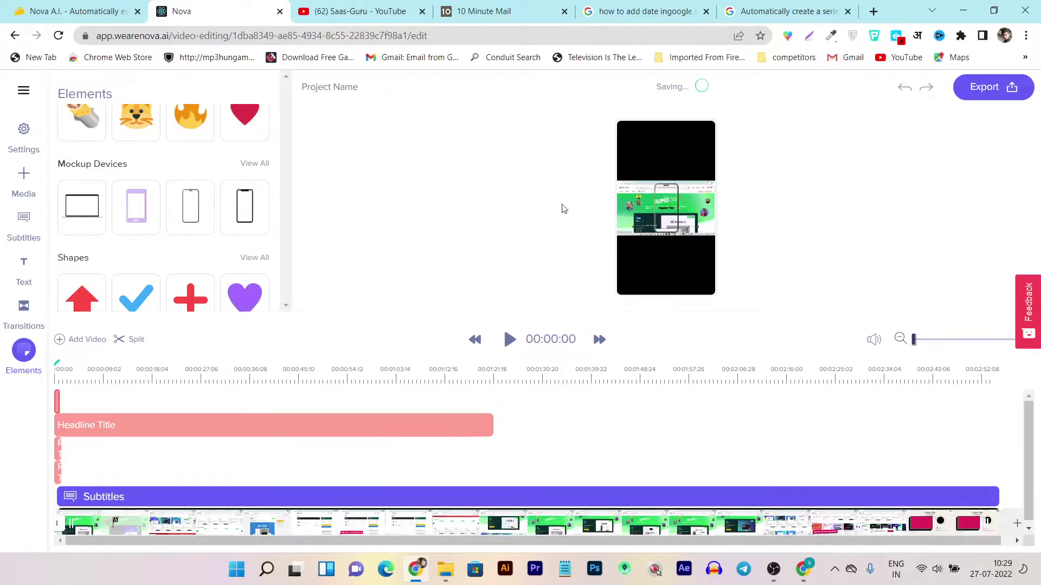
Step: Move the phone mockup to the middle of the story and enlarge it
click(679, 192)
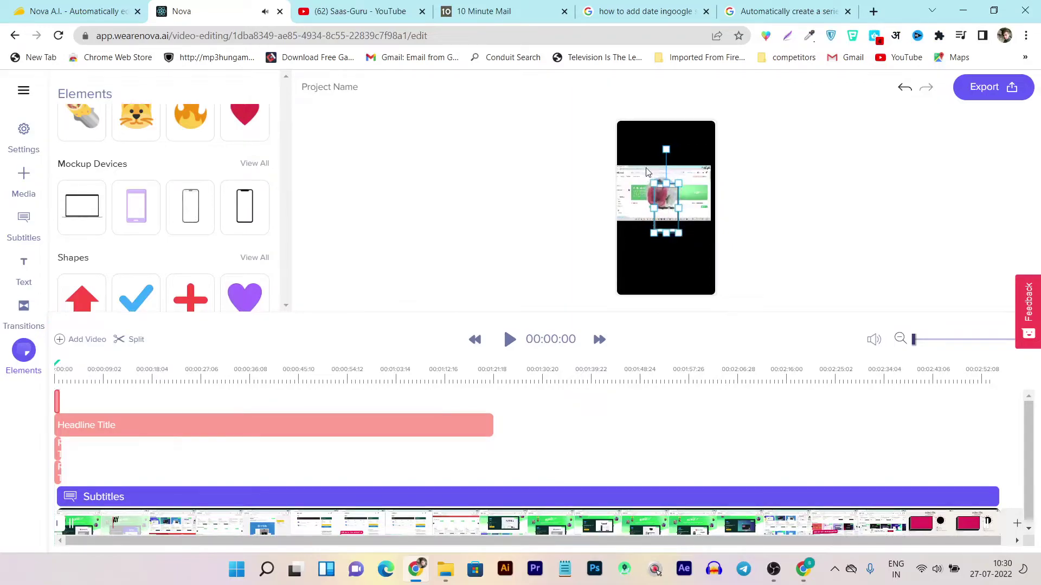
double_click(814, 320)
drag(678, 265, 662, 199)
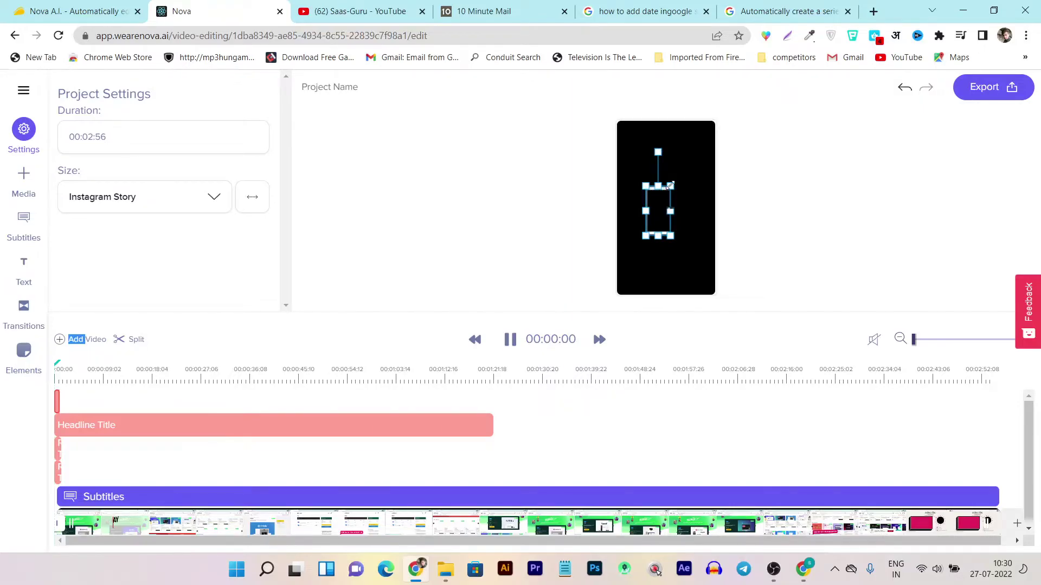
drag(670, 186, 714, 114)
drag(684, 169, 658, 186)
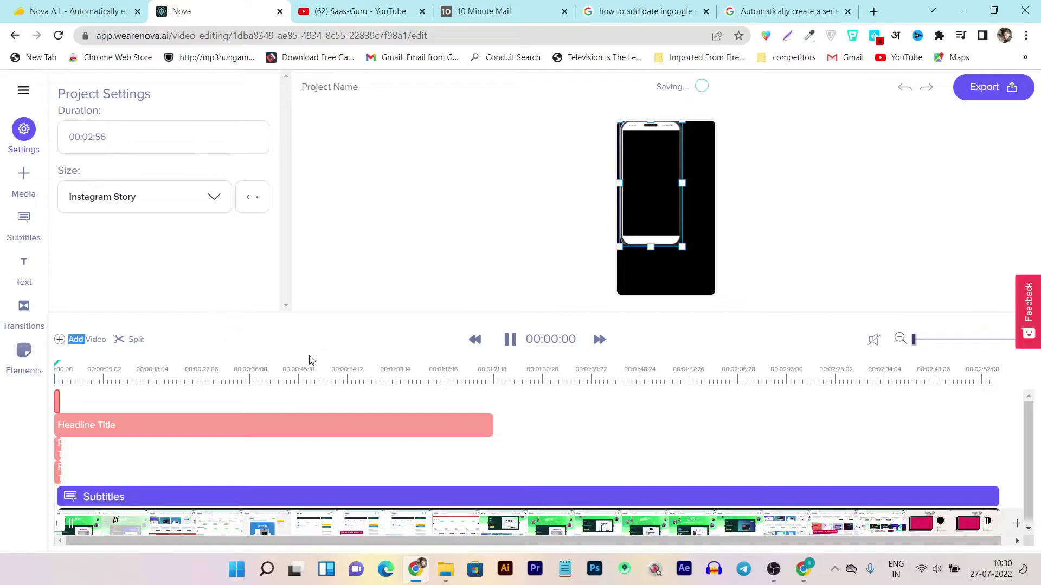
Step: Preview the story playback and enlarge the phone mockup to fill the vertical frame
click(508, 340)
click(511, 340)
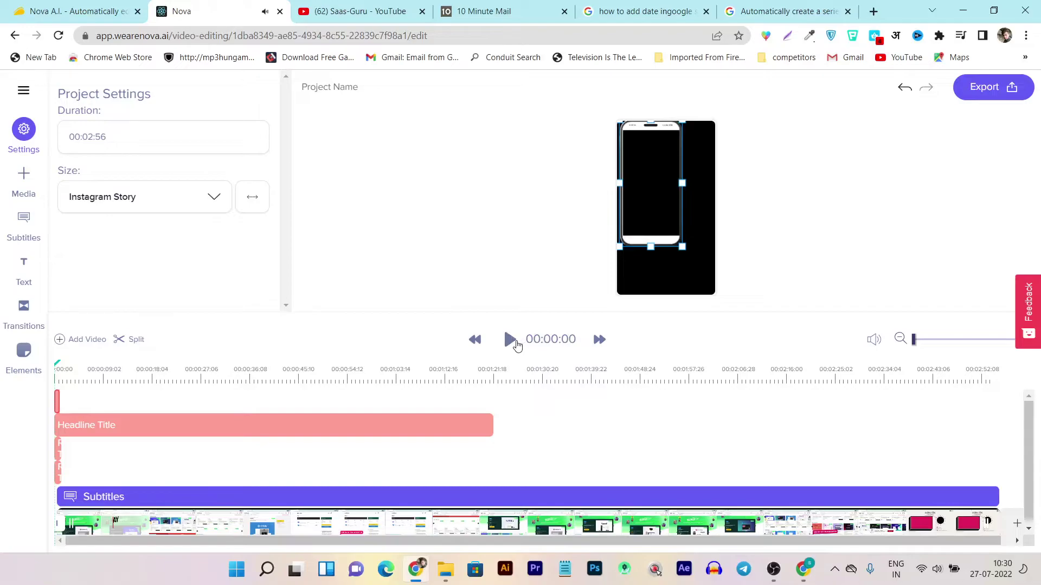
click(515, 342)
drag(682, 246, 706, 294)
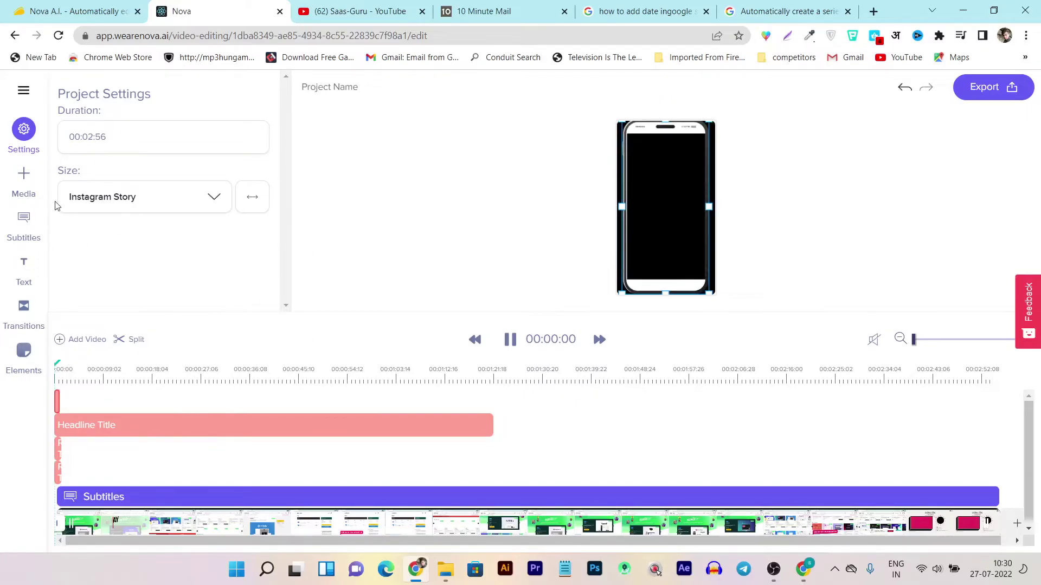
click(23, 90)
Step: Return to the Video Editing dashboard listing the two draft projects
click(105, 150)
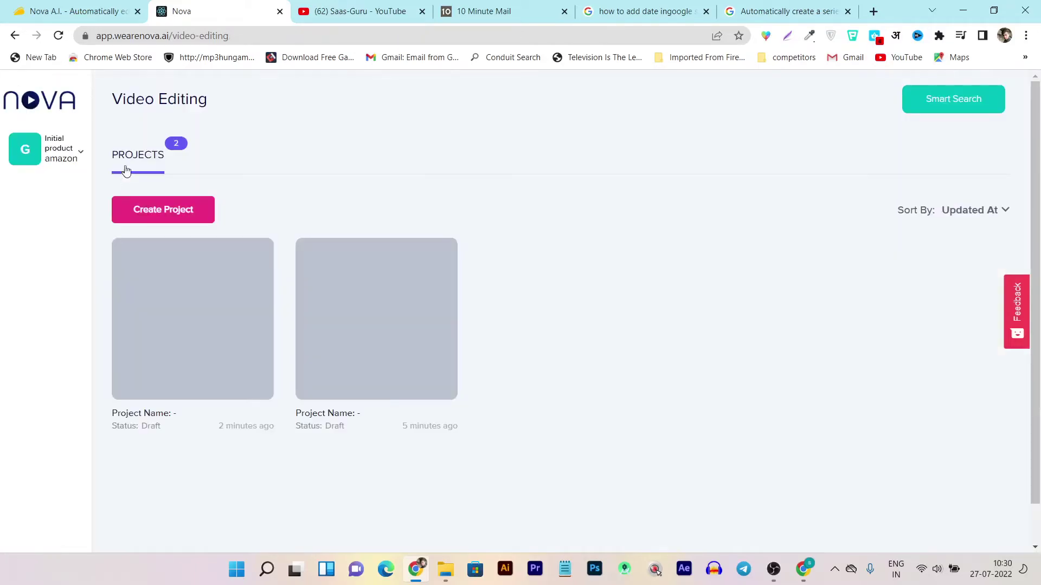